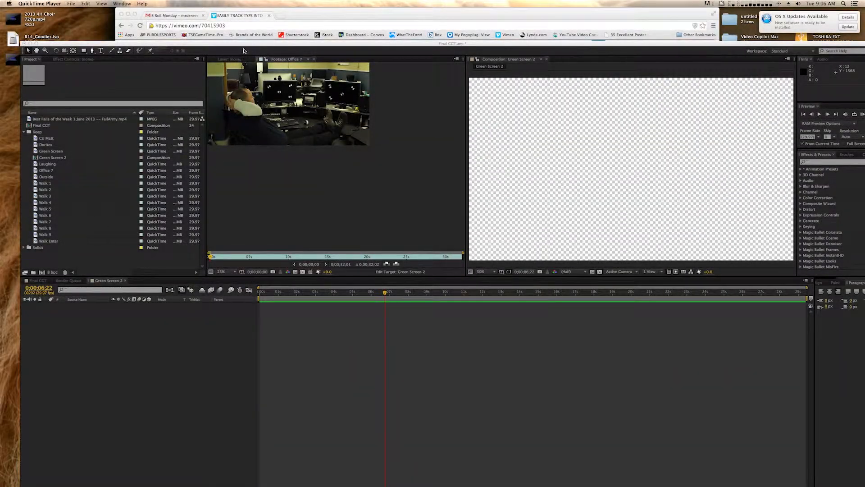
# Switch to the After Effects project window, show the empty layer viewer and move the window higher on the desktop.
pyautogui.moveTo(244, 51); pyautogui.dragTo(245, 25)
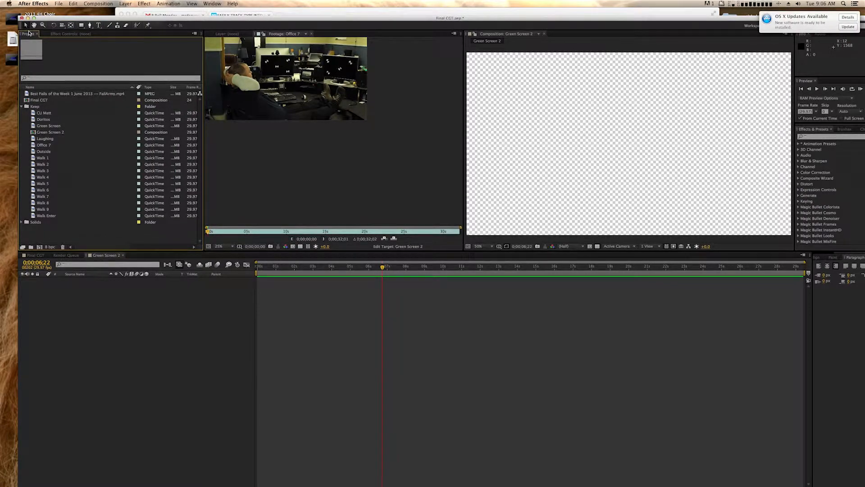
pyautogui.click(228, 34)
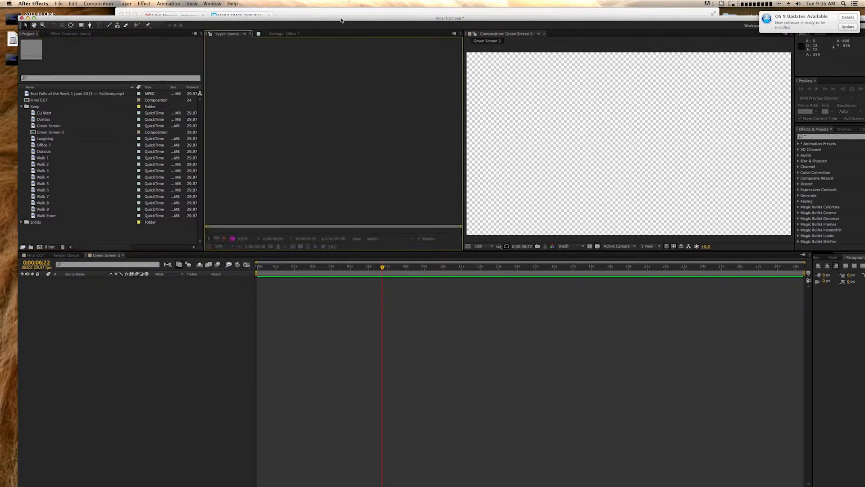
pyautogui.moveTo(341, 18); pyautogui.dragTo(338, 10)
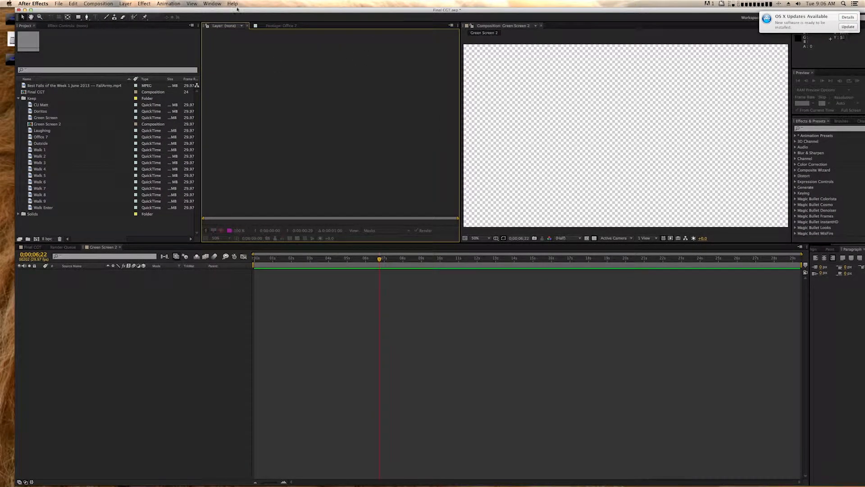
# Add the Green Screen clip to the Green Screen 2 composition and place the Outside clip beneath it.
pyautogui.click(53, 123)
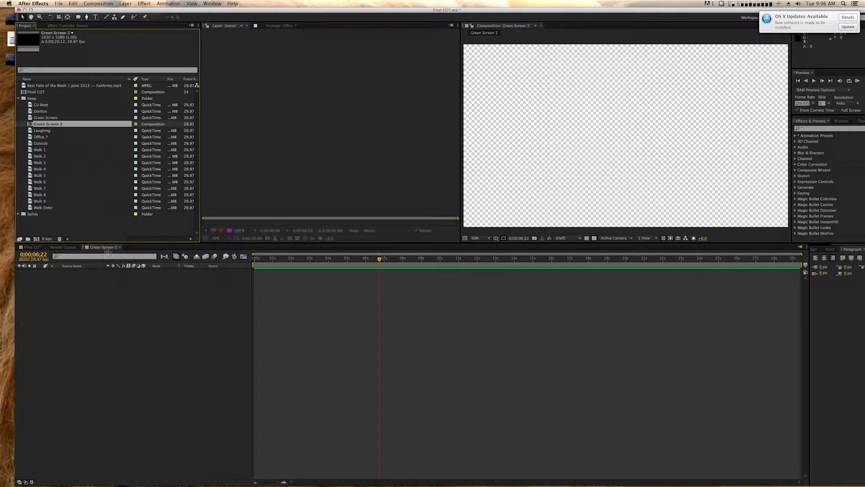
pyautogui.hscroll(2, 18, 137)
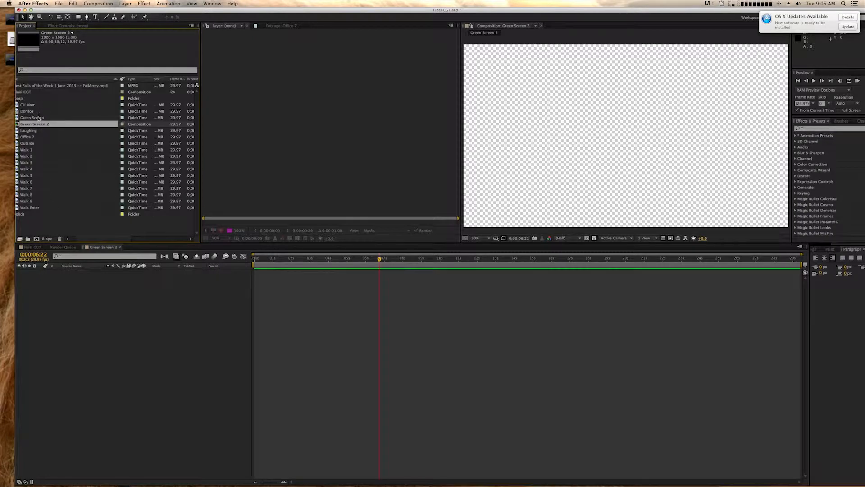
pyautogui.moveTo(32, 117); pyautogui.dragTo(90, 318)
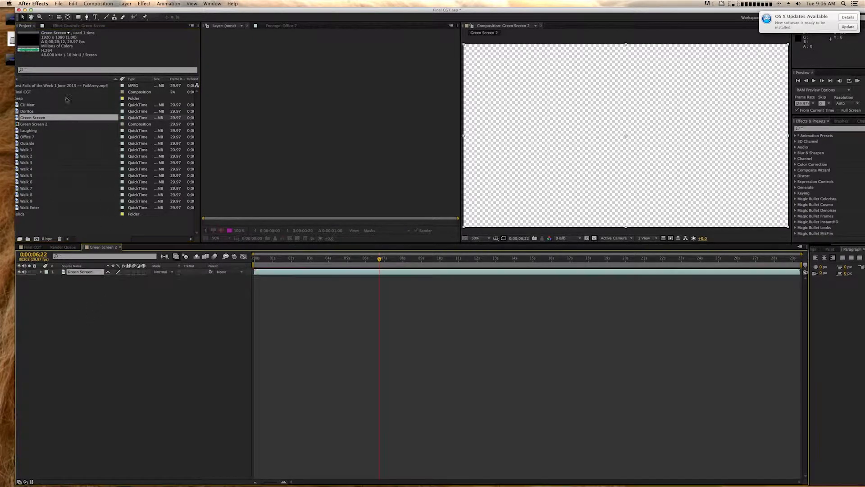
pyautogui.moveTo(119, 223); pyautogui.dragTo(76, 323)
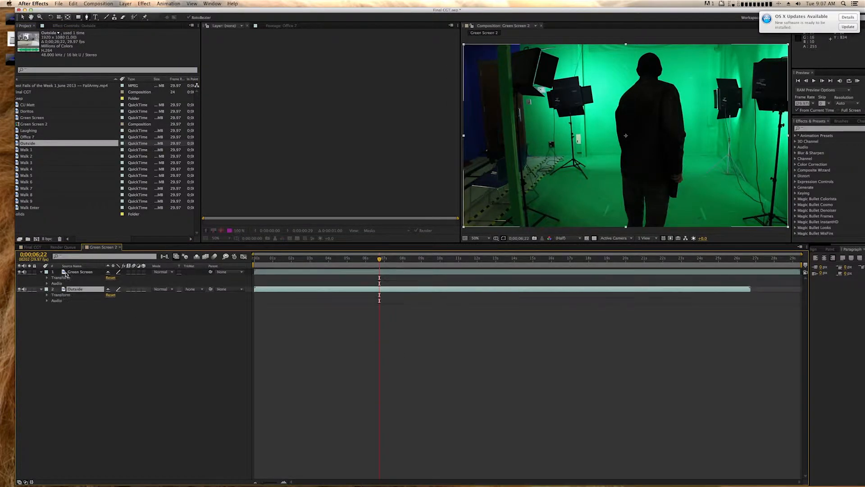
# Draw a rectangular mask on the Green Screen layer that closely encloses the standing man from head to foot.
pyautogui.click(68, 273)
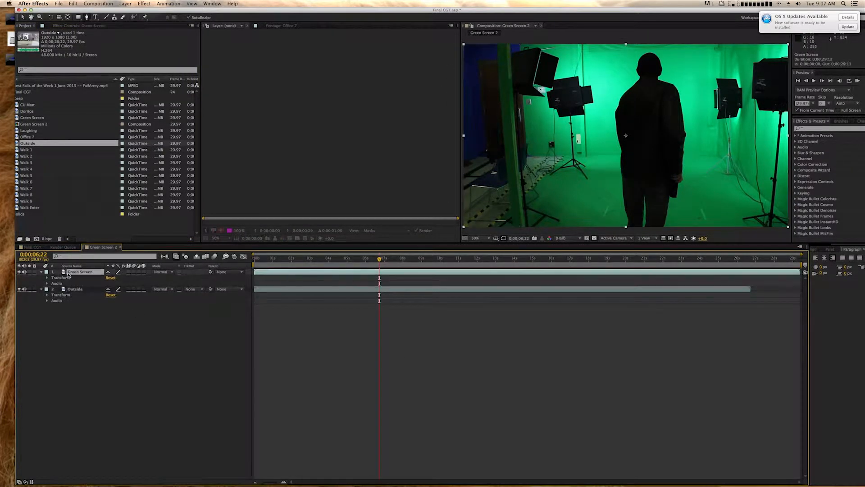
pyautogui.click(78, 18)
pyautogui.moveTo(673, 166); pyautogui.dragTo(695, 230)
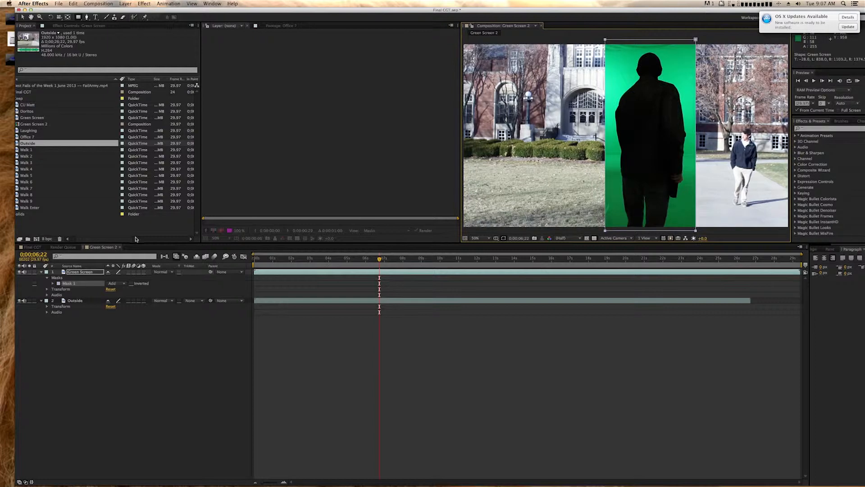
# Apply Keylight (1.2) to the Green Screen layer and sample the green backdrop beside the man as its Screen Colour.
pyautogui.click(802, 128)
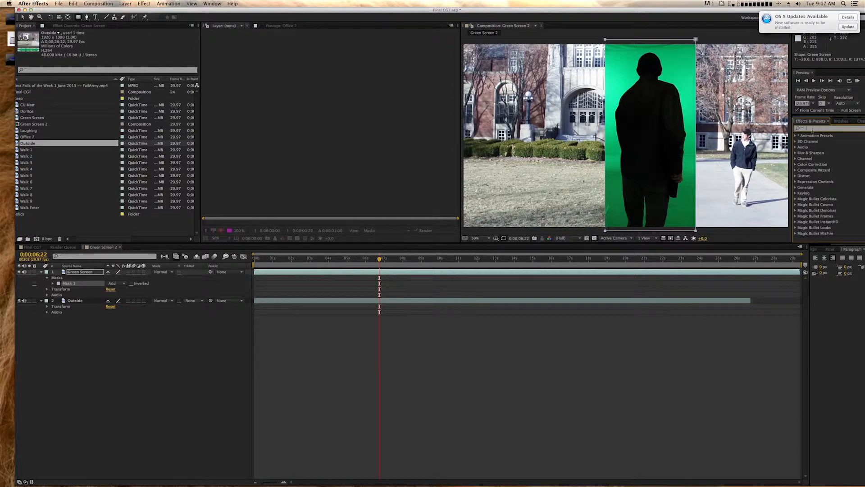
pyautogui.write('keylig')
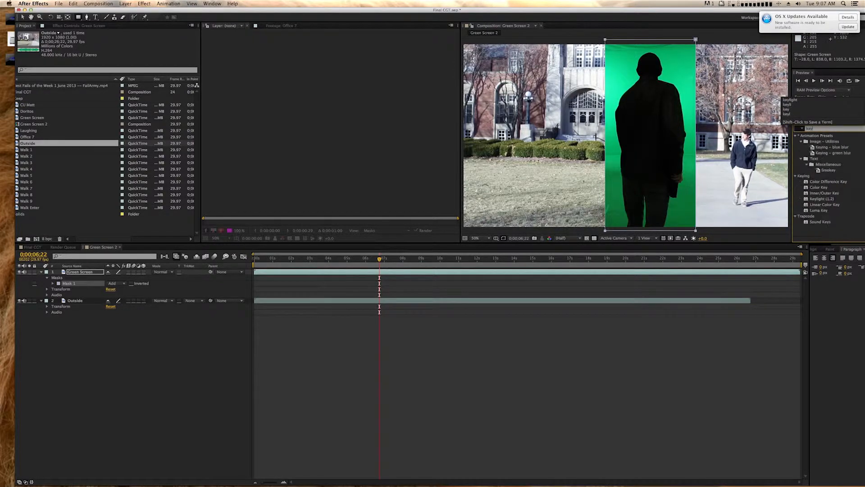
pyautogui.moveTo(824, 144); pyautogui.dragTo(658, 149)
pyautogui.click(823, 141)
pyautogui.click(125, 87)
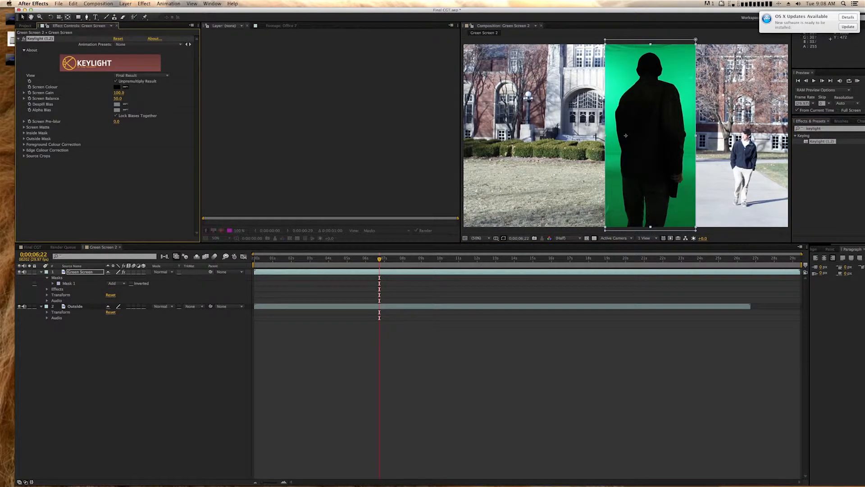
pyautogui.click(618, 62)
# View Keylight's Combined Matte, setting Screen Gain to 130 and Screen Balance to 20.
pyautogui.click(147, 77)
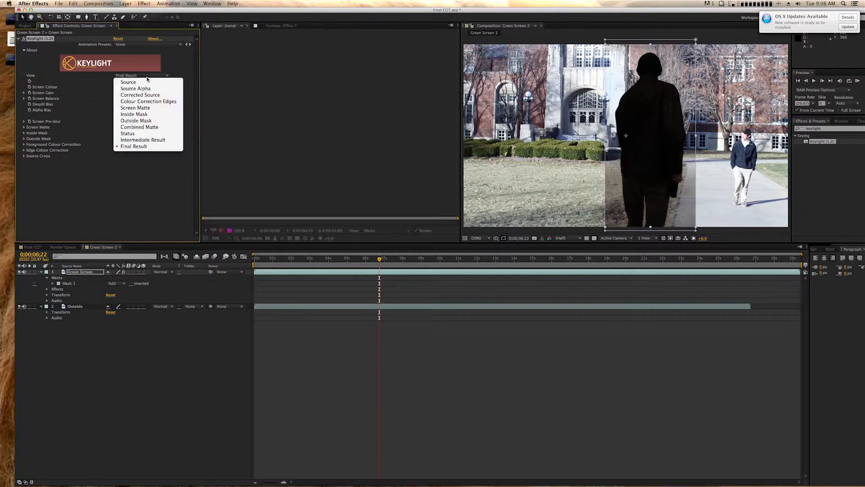
pyautogui.click(149, 127)
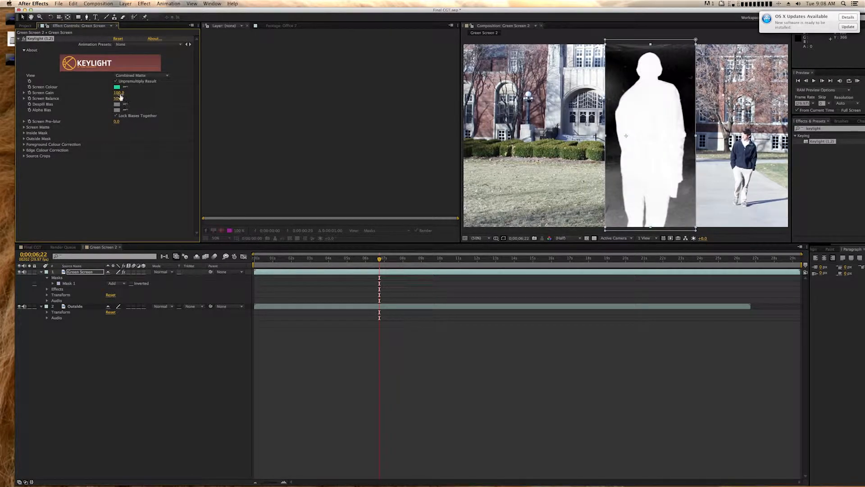
pyautogui.moveTo(121, 100); pyautogui.dragTo(130, 99)
# Refine the Screen Matte with Clip Black 37, Clip White 70 and Screen Softness 3.9, and return the view to Final Result.
pyautogui.click(25, 128)
pyautogui.moveTo(116, 145)
pyautogui.mouseDown()
pyautogui.moveTo(141, 145)
pyautogui.moveTo(105, 140)
pyautogui.moveTo(139, 142)
pyautogui.moveTo(122, 141)
pyautogui.mouseUp()
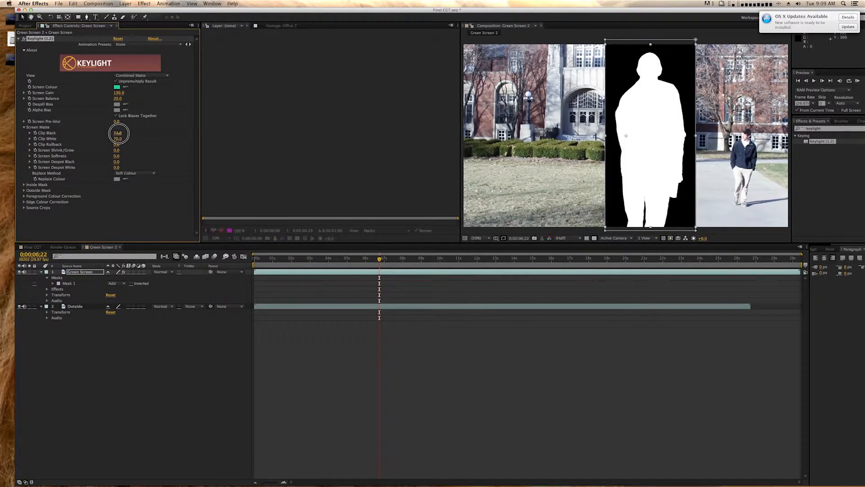
pyautogui.moveTo(118, 133); pyautogui.dragTo(120, 134)
pyautogui.moveTo(117, 156); pyautogui.dragTo(130, 157)
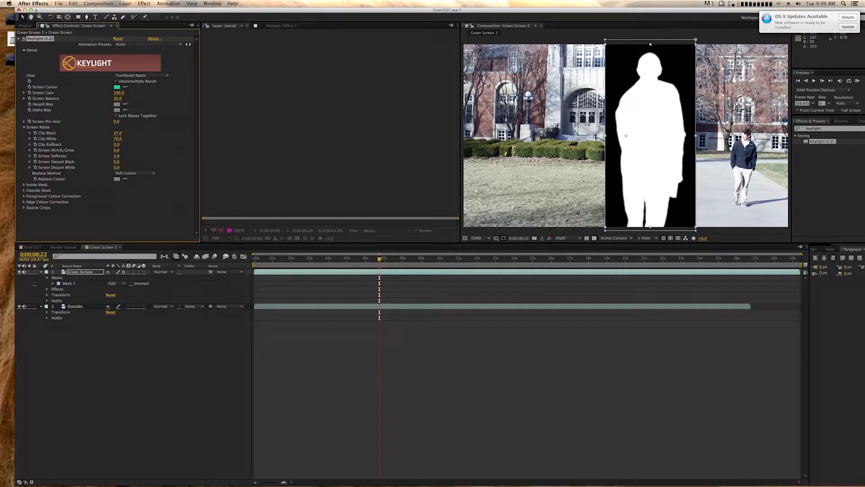
pyautogui.click(145, 77)
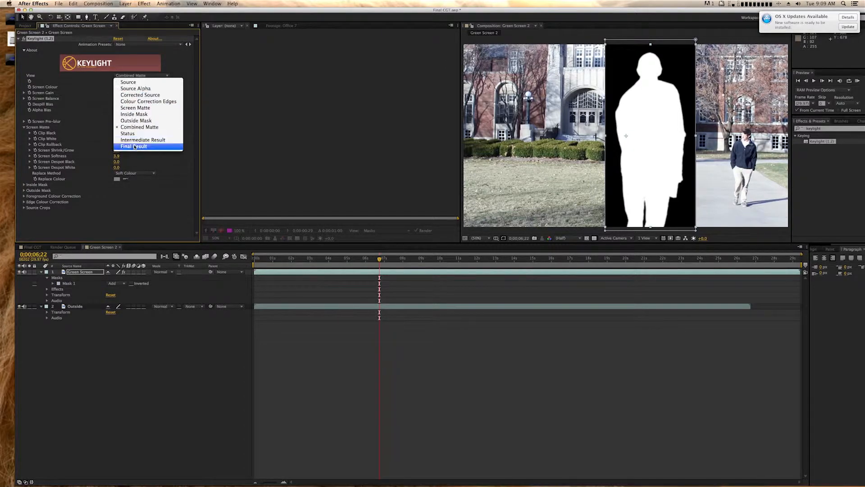
pyautogui.click(135, 149)
# Move the keyed man sideways toward the sidewalk in the Outside background.
pyautogui.press(',')
pyautogui.moveTo(636, 143); pyautogui.dragTo(662, 146)
pyautogui.moveTo(642, 91); pyautogui.dragTo(646, 98)
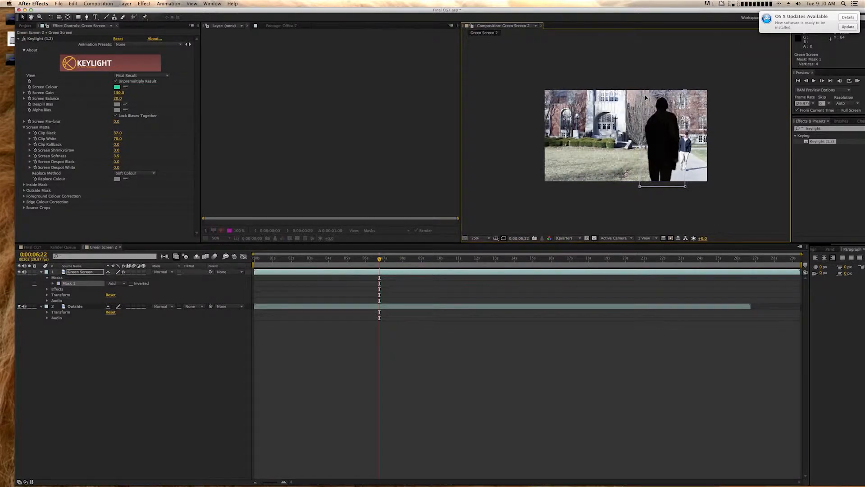
pyautogui.press('super+z')
pyautogui.moveTo(640, 96); pyautogui.dragTo(643, 99)
pyautogui.press('super+z')
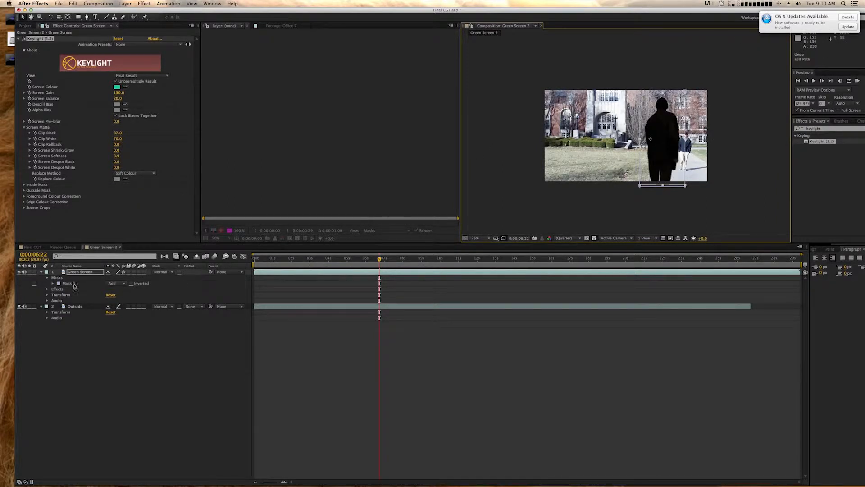
# Scale the Green Screen layer to 61% and place the man standing on the sidewalk at the frame's lower edge.
pyautogui.click(74, 273)
pyautogui.press('s')
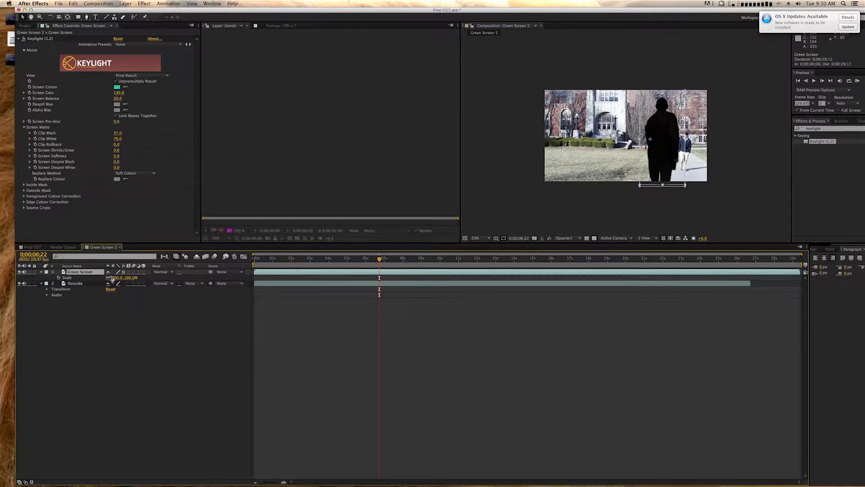
pyautogui.moveTo(117, 276); pyautogui.dragTo(101, 277)
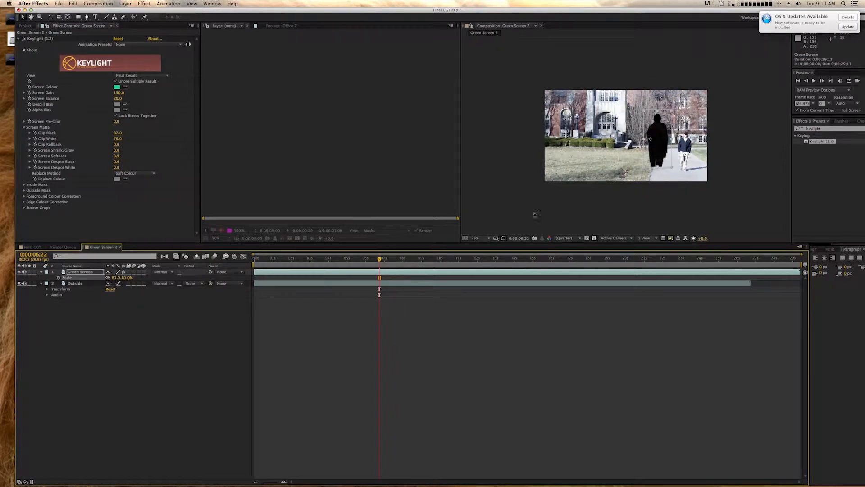
pyautogui.moveTo(663, 160); pyautogui.dragTo(662, 163)
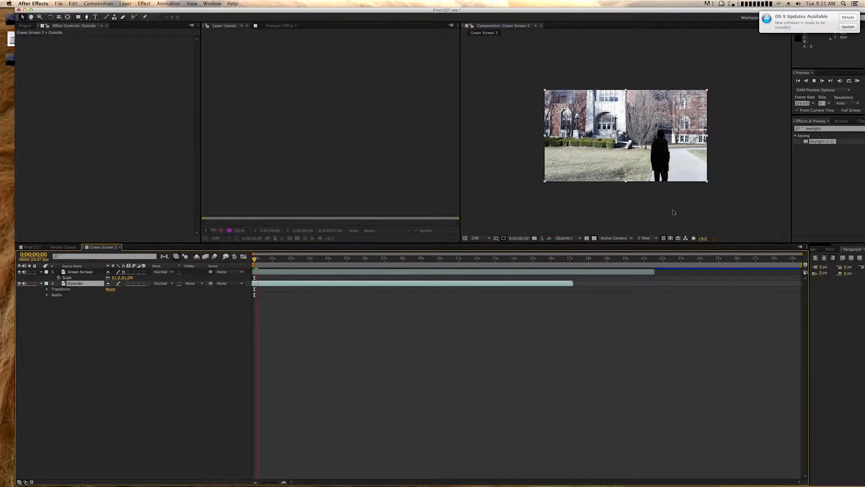
# Keyframe the Green Screen layer's Scale at 61% on the first frame and enlarge it at 0:00:04:13.
pyautogui.click(324, 263)
pyautogui.click(331, 260)
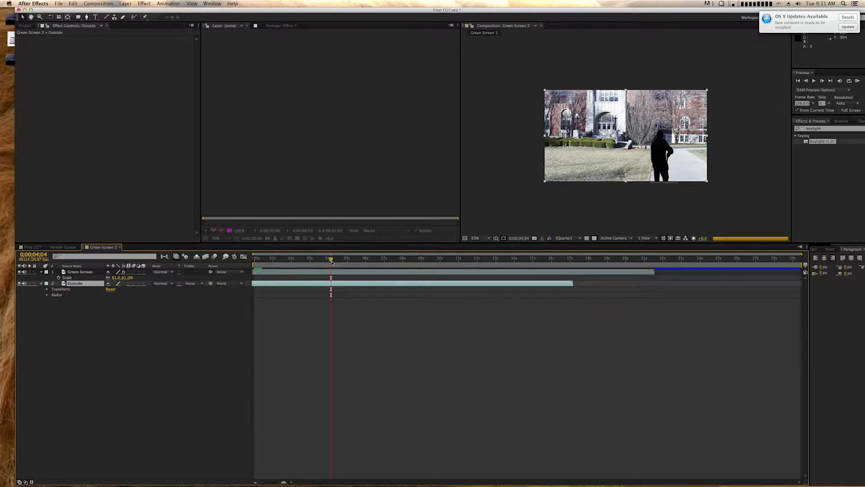
pyautogui.click(332, 272)
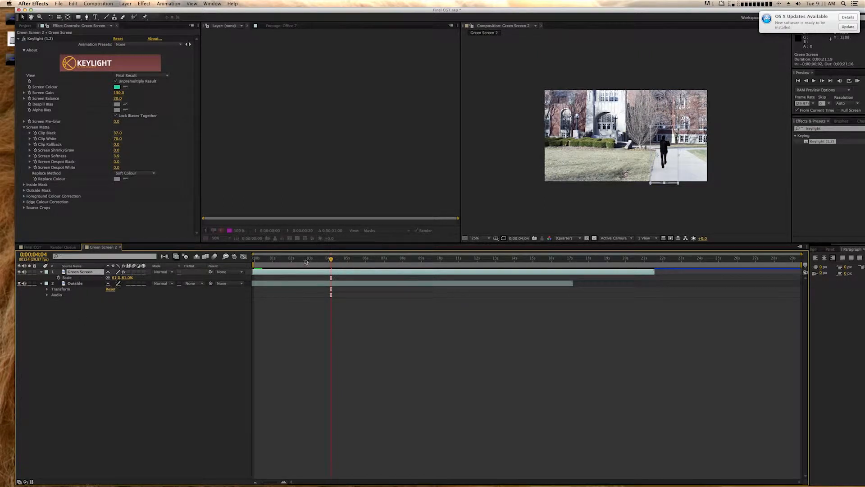
pyautogui.moveTo(258, 261); pyautogui.dragTo(243, 262)
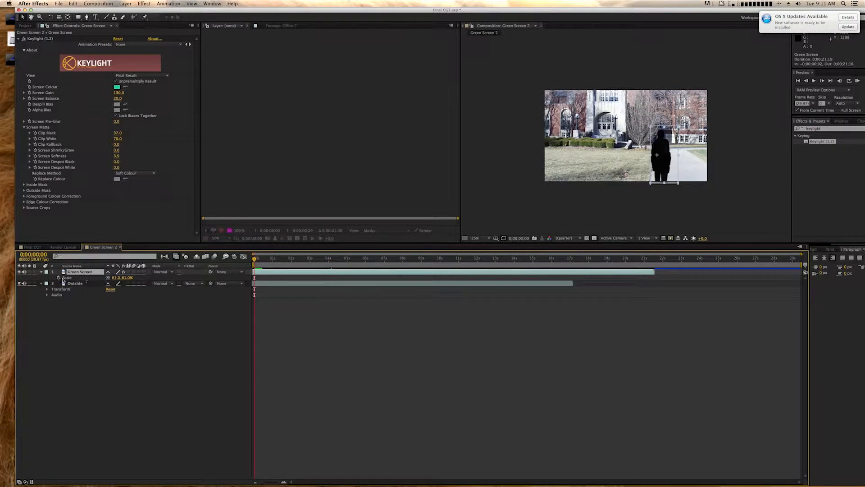
pyautogui.click(338, 261)
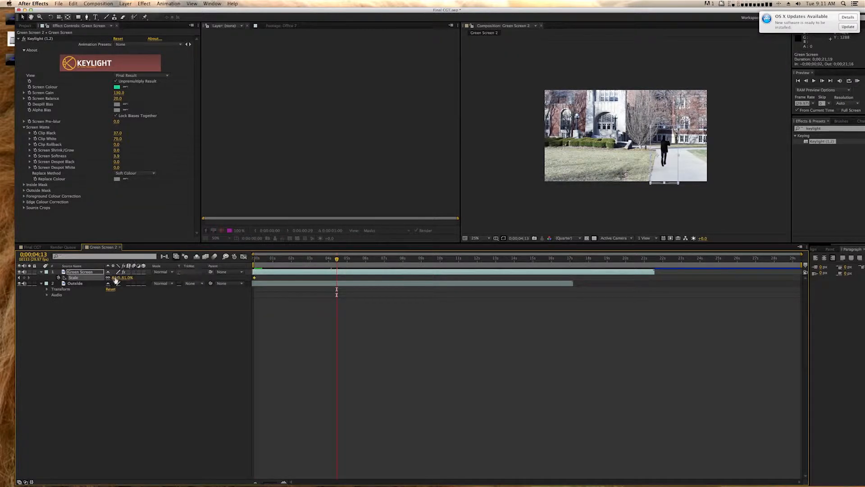
pyautogui.moveTo(112, 278); pyautogui.dragTo(128, 278)
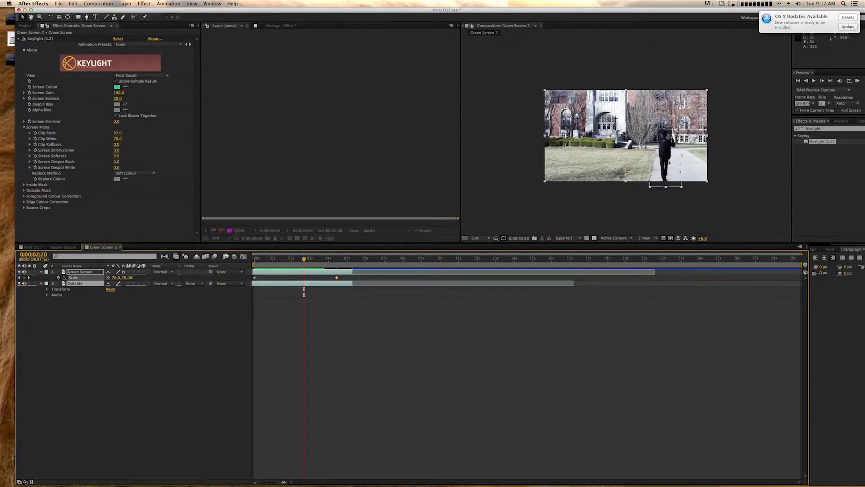
# Duplicate the Green Screen layer as a 3D layer and reveal the copy's Scale, Position, Rotation and Opacity at the first frame.
pyautogui.click(143, 271)
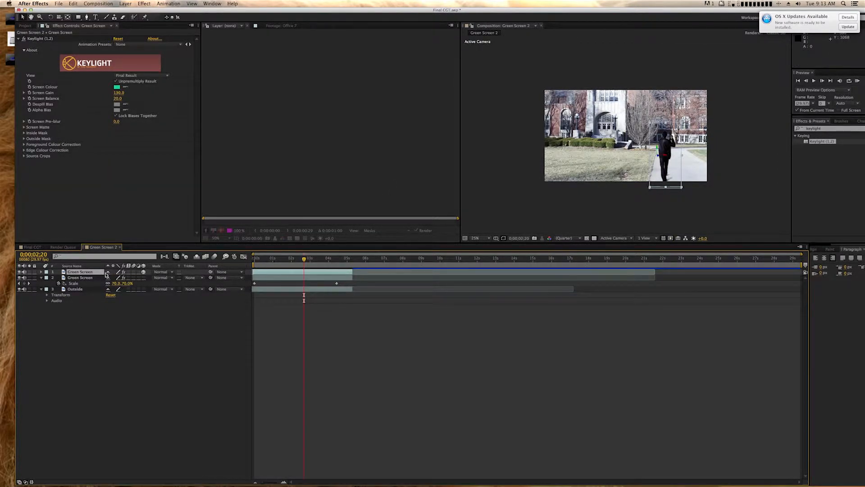
pyautogui.press('s')
pyautogui.hotkey('shift', 'p')
pyautogui.hotkey('shift', 'r')
pyautogui.hotkey('shift', 't')
pyautogui.press('Home')
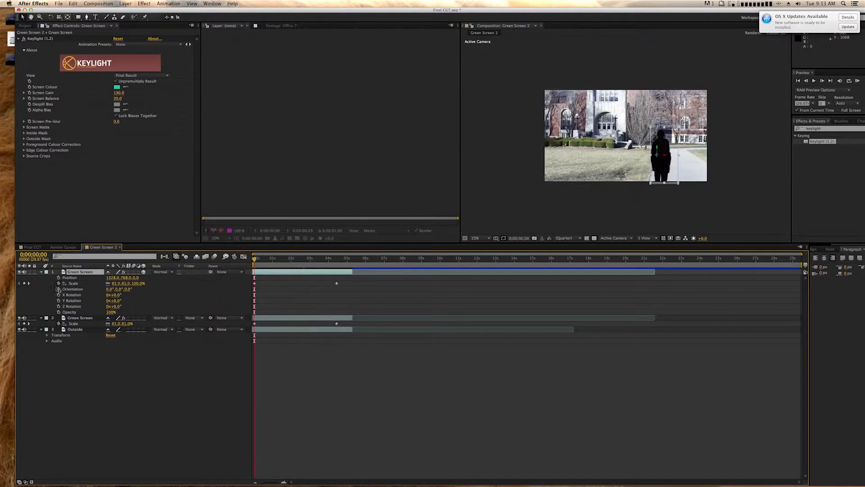
# Set starting keyframes for Position, Orientation and Opacity on the 3D Green Screen copy, leaving its X, Y and Z Rotation unanimated.
pyautogui.click(58, 278)
pyautogui.click(58, 289)
pyautogui.click(58, 295)
pyautogui.click(58, 301)
pyautogui.click(58, 306)
pyautogui.click(58, 300)
pyautogui.click(58, 295)
pyautogui.click(59, 312)
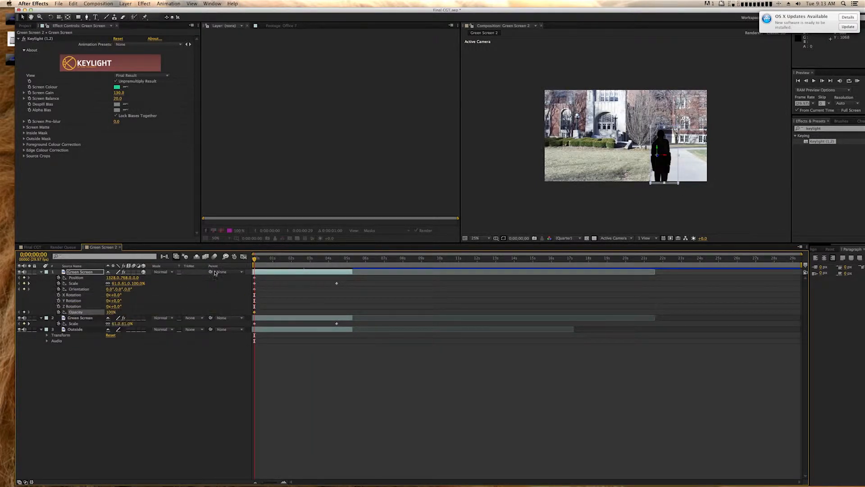
# Lay the 3D copy flat beside the man as a shadow, with Orientation 280°, 8°, 75° and its vertical Scale stretched to 209.4%.
pyautogui.moveTo(669, 139); pyautogui.dragTo(689, 143)
pyautogui.moveTo(129, 288); pyautogui.dragTo(159, 291)
pyautogui.moveTo(690, 164)
pyautogui.mouseDown()
pyautogui.moveTo(717, 176)
pyautogui.moveTo(701, 166)
pyautogui.mouseUp()
pyautogui.moveTo(116, 290)
pyautogui.mouseDown()
pyautogui.moveTo(90, 287)
pyautogui.moveTo(104, 289)
pyautogui.mouseUp()
pyautogui.moveTo(705, 161); pyautogui.dragTo(703, 176)
pyautogui.moveTo(713, 172); pyautogui.dragTo(766, 162)
pyautogui.moveTo(721, 172); pyautogui.dragTo(770, 170)
pyautogui.click(133, 289)
pyautogui.moveTo(133, 289); pyautogui.dragTo(138, 289)
pyautogui.moveTo(733, 171); pyautogui.dragTo(731, 169)
# Set the shadow copy's Opacity to 70% and apply Gaussian Blur to it with Blurriness 25.
pyautogui.click(111, 312)
pyautogui.click(854, 130)
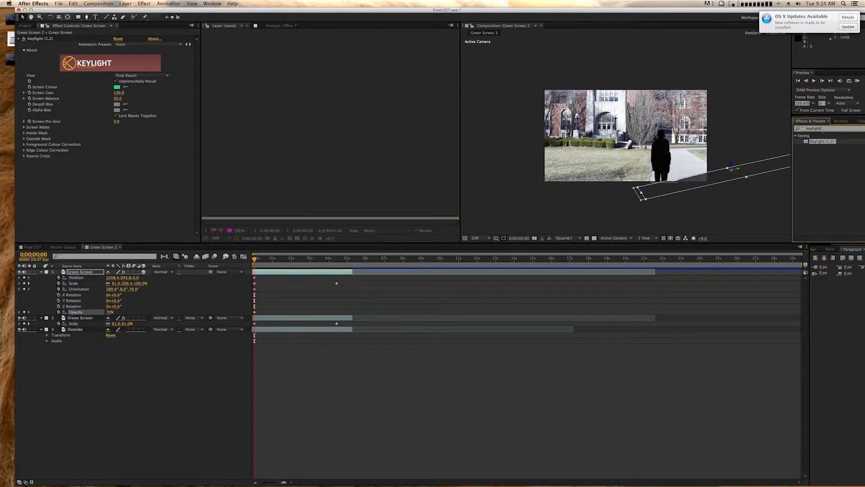
pyautogui.write('Gau')
pyautogui.moveTo(815, 141); pyautogui.dragTo(108, 165)
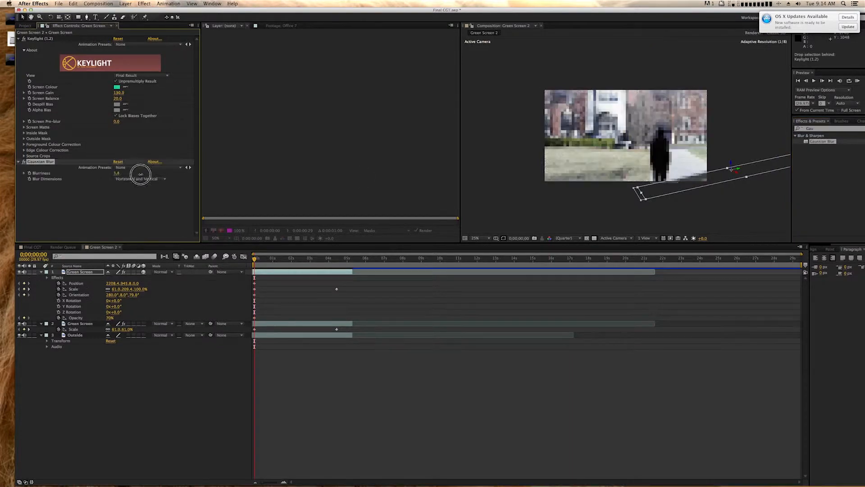
# Keyframe the shadow copy's Position at several points during the walk so that it meets the man's feet, checking playback.
pyautogui.scroll(1, 619, 231)
pyautogui.click(298, 258)
pyautogui.moveTo(766, 183); pyautogui.dragTo(723, 180)
pyautogui.click(305, 259)
pyautogui.press('space')
pyautogui.press('space')
pyautogui.moveTo(769, 163); pyautogui.dragTo(771, 162)
pyautogui.moveTo(753, 171); pyautogui.dragTo(769, 161)
# Preview the walk, turn the shadow copy around its Y axis and realign it with the man's feet, including at the first frame.
pyautogui.press('space')
pyautogui.press('space')
pyautogui.press('space')
pyautogui.press('space')
pyautogui.moveTo(114, 306); pyautogui.dragTo(144, 307)
pyautogui.moveTo(717, 176); pyautogui.dragTo(716, 187)
pyautogui.moveTo(333, 260); pyautogui.dragTo(247, 263)
pyautogui.moveTo(724, 197); pyautogui.dragTo(762, 192)
# Copy the shadow's first Position keyframe and paste it about one second into the composition.
pyautogui.click(254, 283)
pyautogui.press('super+c')
pyautogui.click(270, 261)
pyautogui.press('super+v')
# Play back the shadow animation and nudge the shadow where it drifts away from the man's feet.
pyautogui.press('space')
pyautogui.moveTo(673, 214); pyautogui.dragTo(669, 207)
pyautogui.press('space')
pyautogui.moveTo(746, 193); pyautogui.dragTo(741, 190)
pyautogui.press('space')
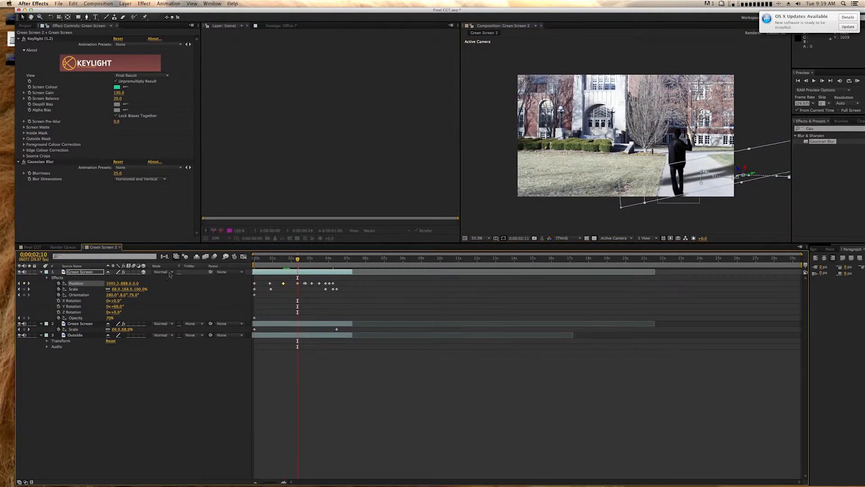
# Step through the shadow's Position keyframes and correct its placement under the walking man.
pyautogui.click(28, 283)
pyautogui.moveTo(746, 176)
pyautogui.mouseDown()
pyautogui.moveTo(753, 183)
pyautogui.moveTo(761, 171)
pyautogui.moveTo(735, 171)
pyautogui.moveTo(746, 167)
pyautogui.mouseUp()
pyautogui.click(29, 283)
pyautogui.click(28, 284)
pyautogui.press('k')
pyautogui.press('k')
pyautogui.press('k')
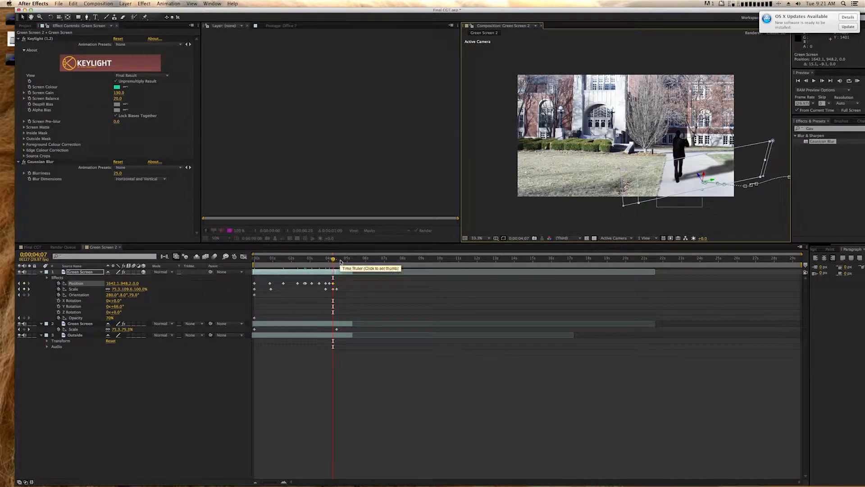
# Find the Colorista II effect and apply it to the Outside background layer.
pyautogui.moveTo(827, 129); pyautogui.dragTo(786, 129)
pyautogui.write('coloris')
pyautogui.moveTo(820, 141); pyautogui.dragTo(216, 335)
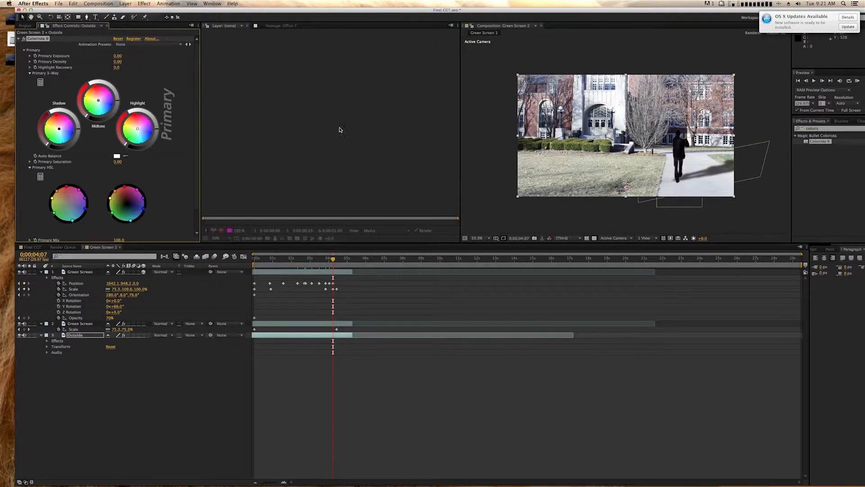
# Warm the Outside background's midtones and highlights with Colorista II's Primary 3-Way wheels, and slightly shift its shadow color.
pyautogui.moveTo(98, 100); pyautogui.dragTo(95, 93)
pyautogui.moveTo(137, 129); pyautogui.dragTo(133, 126)
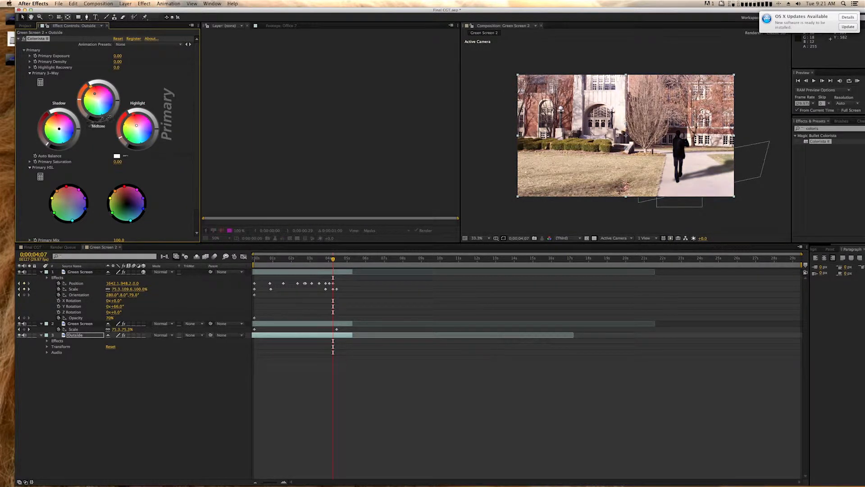
pyautogui.moveTo(59, 129); pyautogui.dragTo(62, 129)
# Apply Colorista II to the walking man's Green Screen layer and shift its highlights toward a warm tone.
pyautogui.moveTo(819, 141); pyautogui.dragTo(80, 324)
pyautogui.click(25, 26)
pyautogui.doubleClick(76, 324)
pyautogui.click(103, 28)
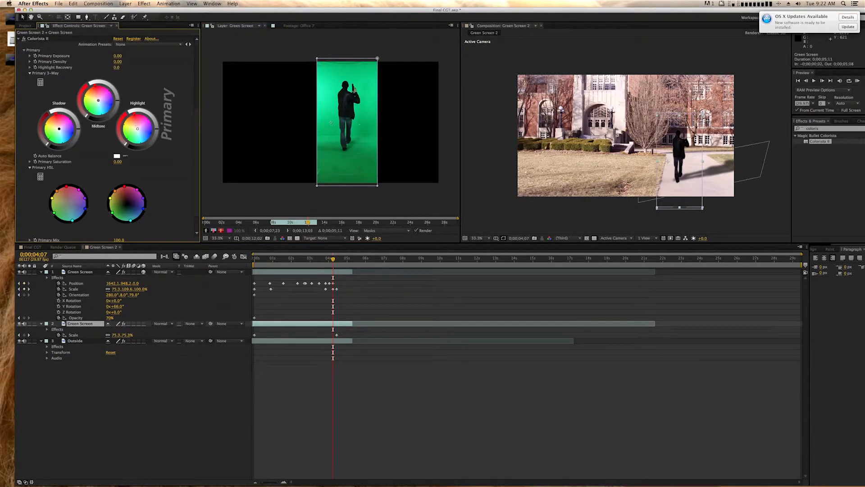
pyautogui.moveTo(137, 128); pyautogui.dragTo(134, 124)
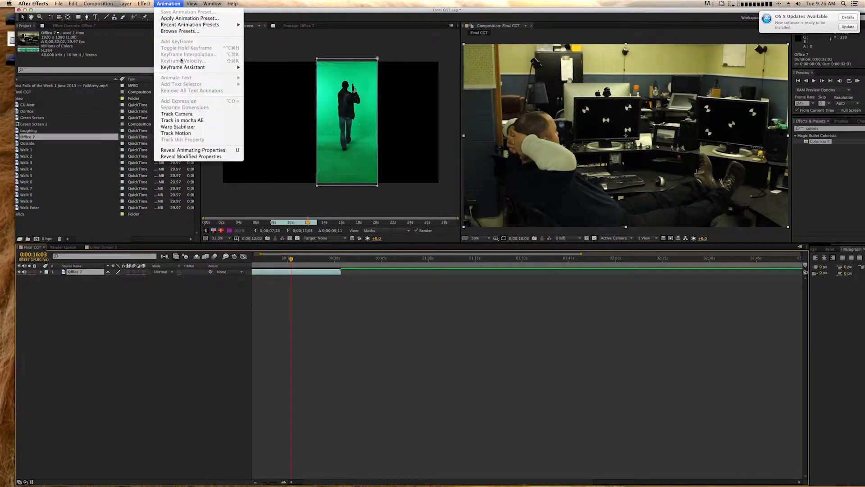
# Send the Office 7 clip to mocha AE, postpone registration, and create the MVI_1035 project over the existing file.
pyautogui.click(196, 119)
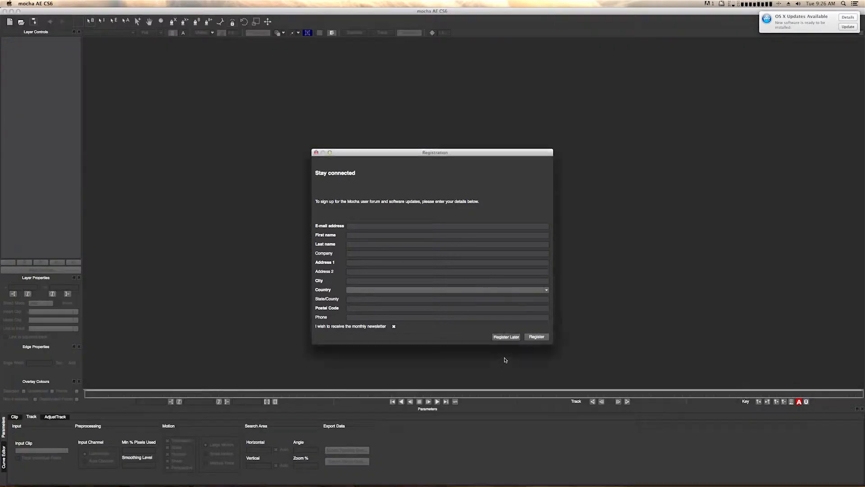
pyautogui.click(506, 337)
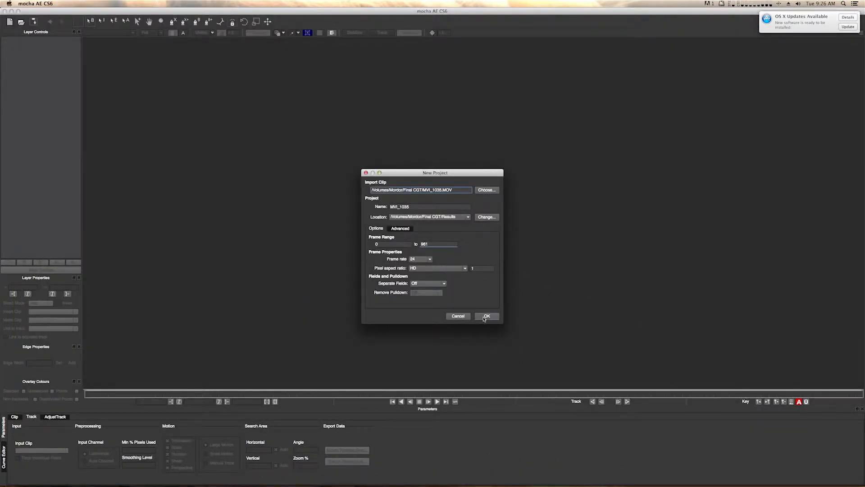
pyautogui.click(484, 318)
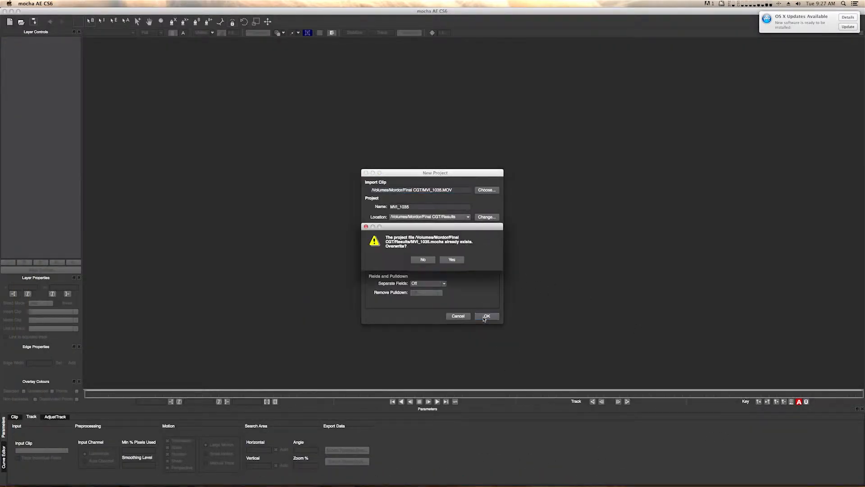
pyautogui.click(450, 261)
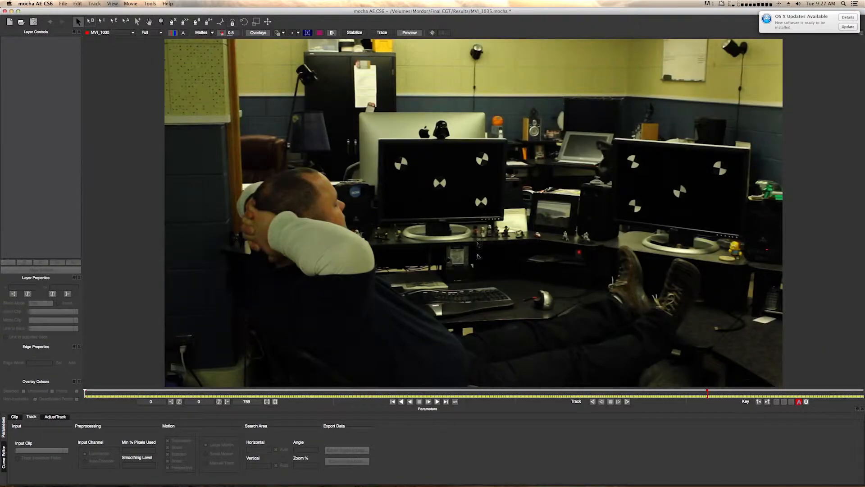
# Draw an X-Spline around the center monitor's screen and sharpen its corners to match the rectangular edges.
pyautogui.click(174, 22)
pyautogui.click(383, 143)
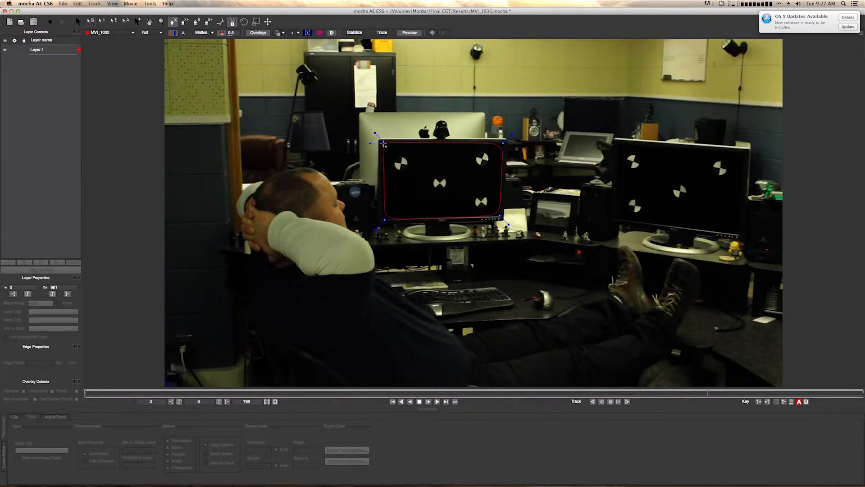
pyautogui.click(383, 145)
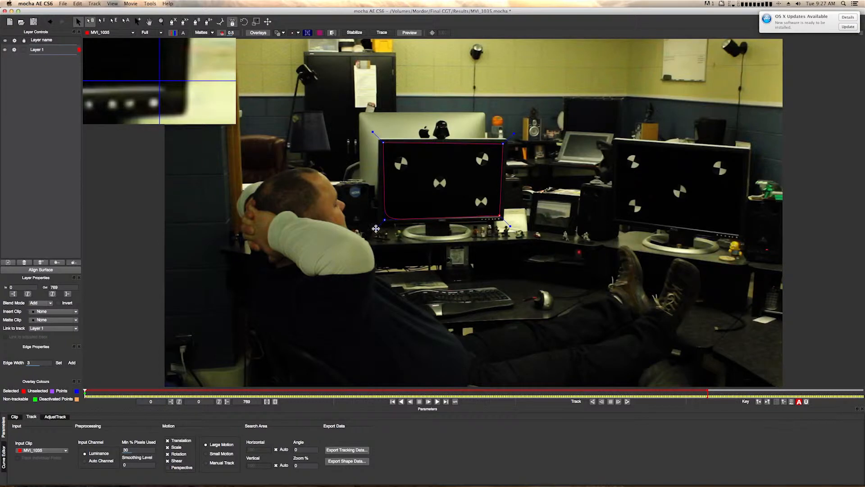
pyautogui.moveTo(376, 229); pyautogui.dragTo(361, 246)
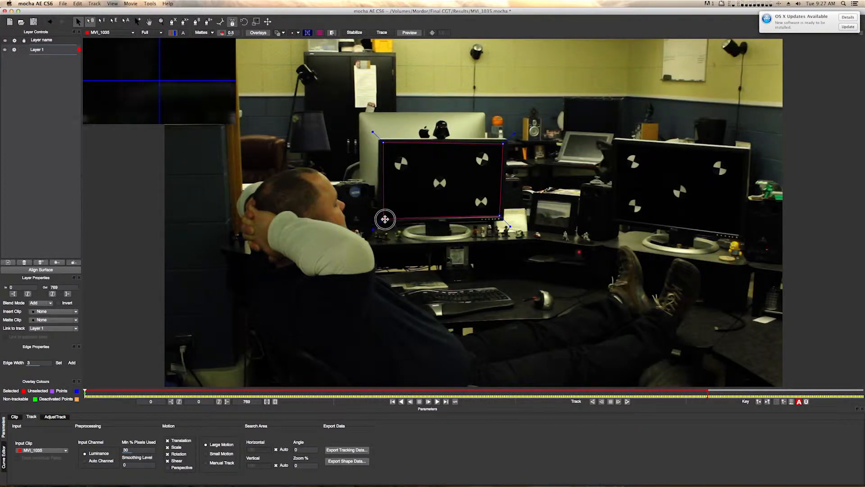
# Align the spline's corners with the monitor screen at frame 381 and track the layer forward from there.
pyautogui.moveTo(85, 392); pyautogui.dragTo(397, 391)
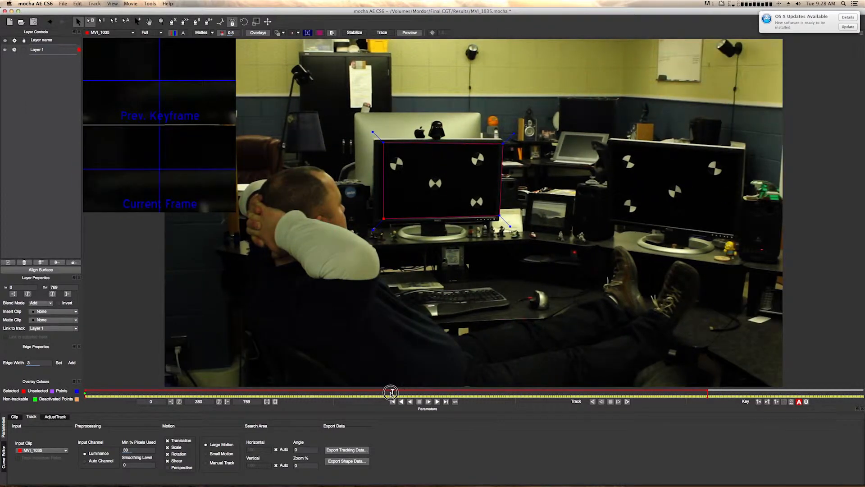
pyautogui.moveTo(385, 219); pyautogui.dragTo(379, 218)
pyautogui.moveTo(384, 142); pyautogui.dragTo(381, 145)
pyautogui.moveTo(503, 143); pyautogui.dragTo(498, 144)
pyautogui.moveTo(499, 216); pyautogui.dragTo(495, 216)
pyautogui.moveTo(498, 145); pyautogui.dragTo(494, 145)
pyautogui.moveTo(379, 218); pyautogui.dragTo(380, 218)
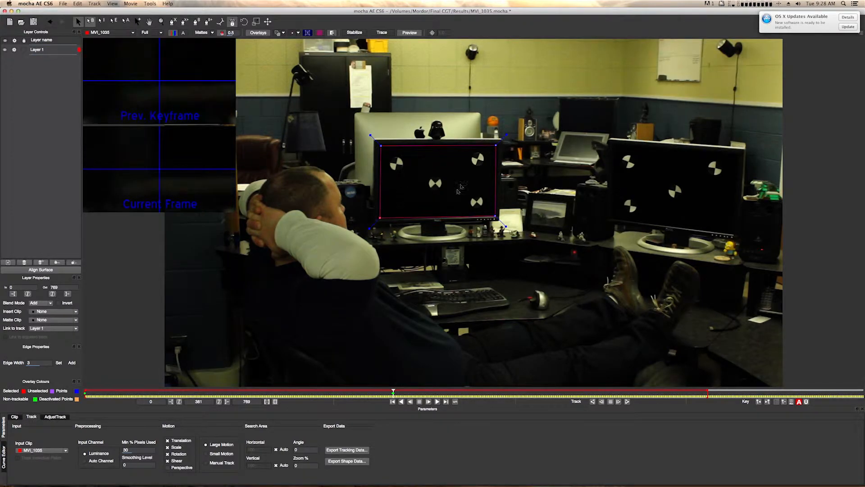
pyautogui.click(628, 402)
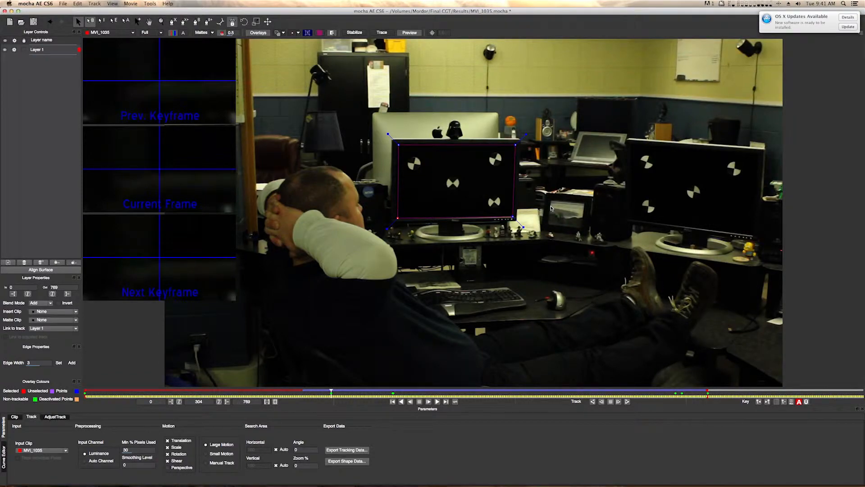
# Move to an earlier frame, correct the spline's upper corners on the monitor, and track backward.
pyautogui.moveTo(332, 391); pyautogui.dragTo(304, 392)
pyautogui.moveTo(419, 143); pyautogui.dragTo(421, 144)
pyautogui.moveTo(538, 145); pyautogui.dragTo(540, 146)
pyautogui.click(592, 402)
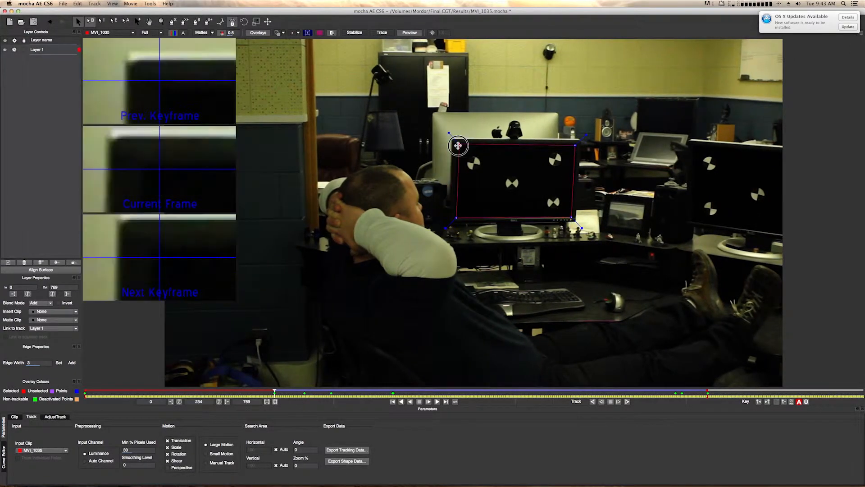
# Stop tracking, realign the drifting spline corners with the monitor at frame 207, and resume tracking backward.
pyautogui.click(610, 402)
pyautogui.moveTo(614, 145); pyautogui.dragTo(620, 146)
pyautogui.moveTo(485, 218); pyautogui.dragTo(498, 217)
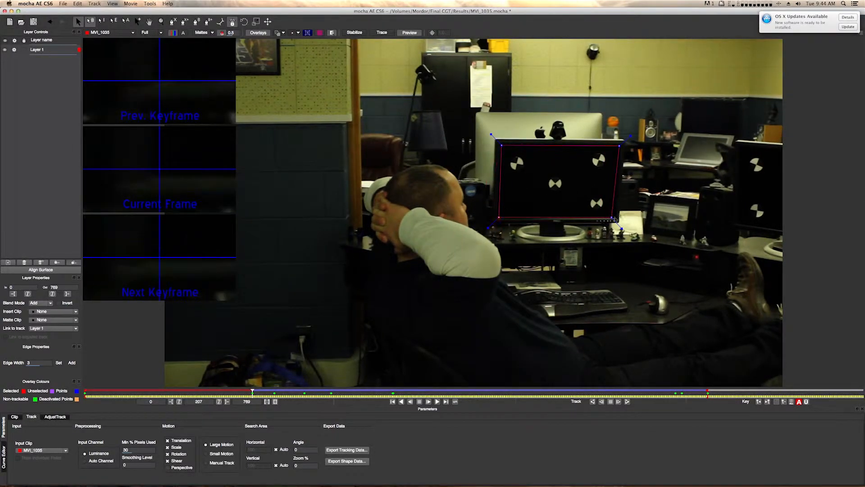
pyautogui.moveTo(612, 217); pyautogui.dragTo(615, 217)
pyautogui.click(592, 401)
# Stop tracking, adjust the spline's corners around frame 200, and check its alignment on the neighboring frames.
pyautogui.click(610, 402)
pyautogui.moveTo(507, 218); pyautogui.dragTo(510, 218)
pyautogui.click(628, 147)
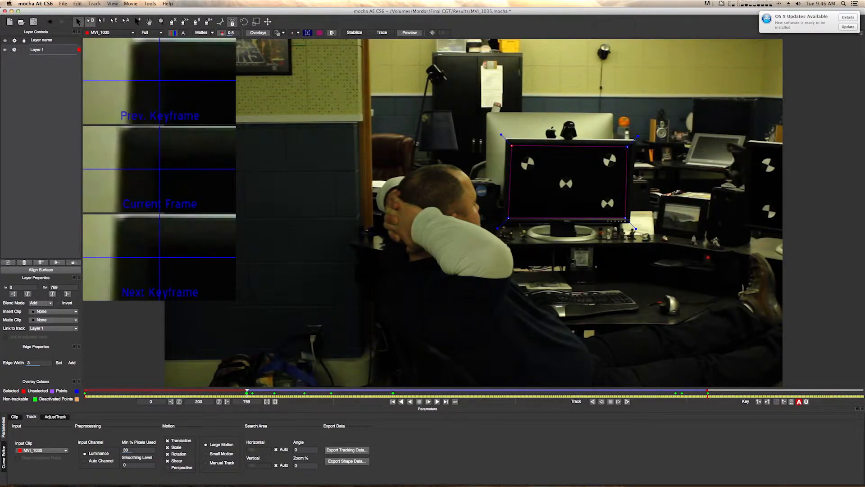
pyautogui.click(508, 218)
pyautogui.moveTo(247, 391)
pyautogui.mouseDown()
pyautogui.moveTo(273, 392)
pyautogui.moveTo(83, 391)
pyautogui.moveTo(246, 393)
pyautogui.mouseUp()
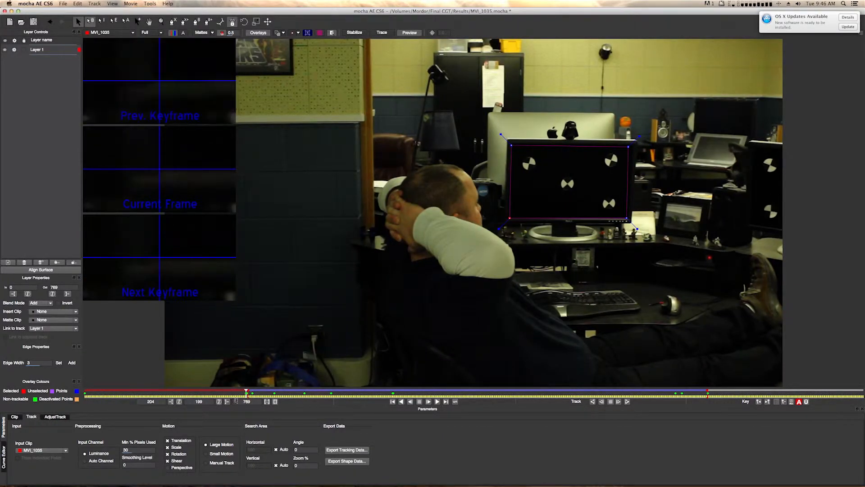
pyautogui.moveTo(251, 391); pyautogui.dragTo(250, 392)
# Export the tracking data to the clipboard as After Effects Transform Data (anchor point, position, scale and rotation).
pyautogui.click(362, 451)
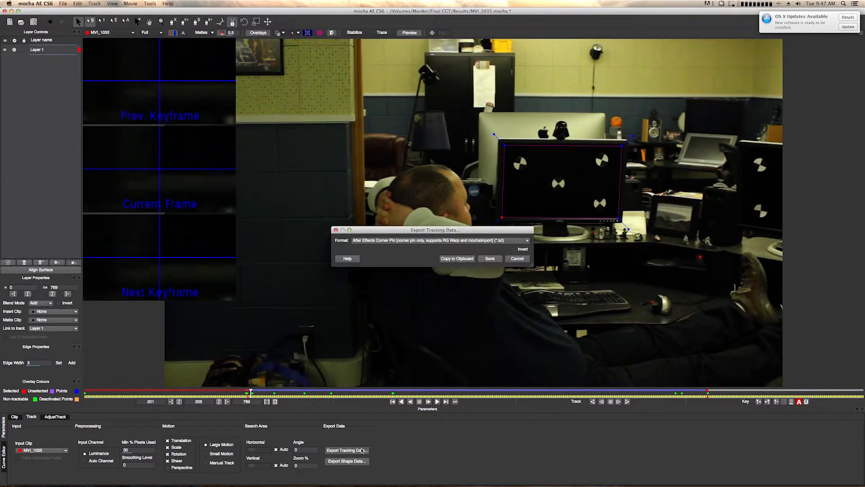
pyautogui.click(483, 241)
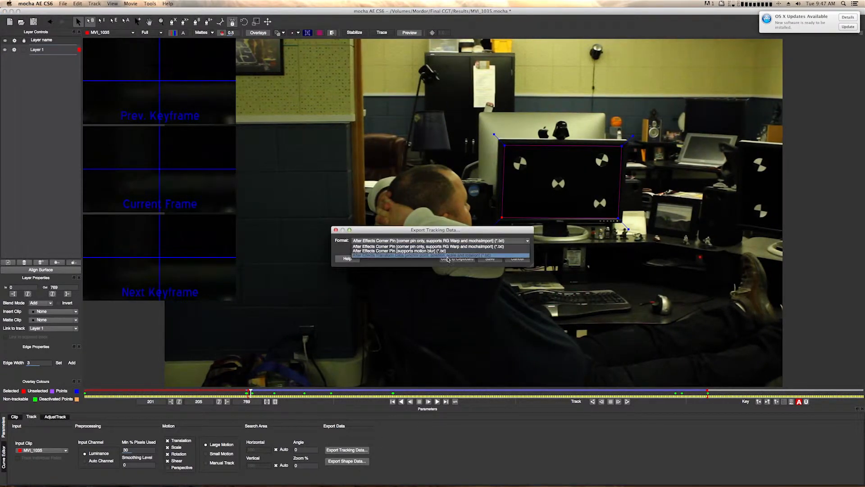
pyautogui.click(448, 256)
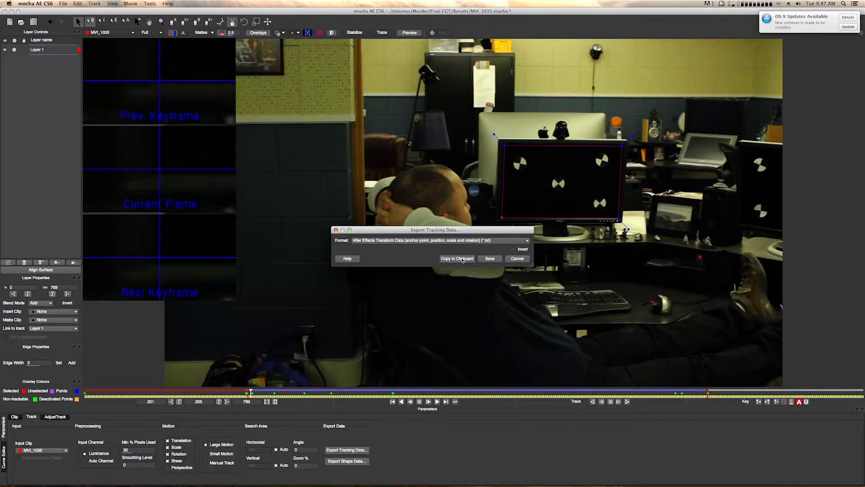
pyautogui.click(457, 258)
# Switch to After Effects and add a new null object to the Final CGT composition.
pyautogui.moveTo(329, 480)
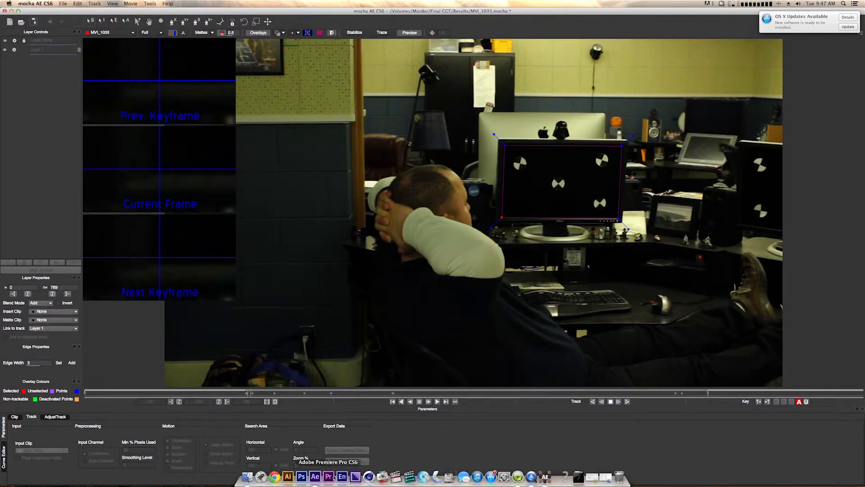
pyautogui.click(319, 479)
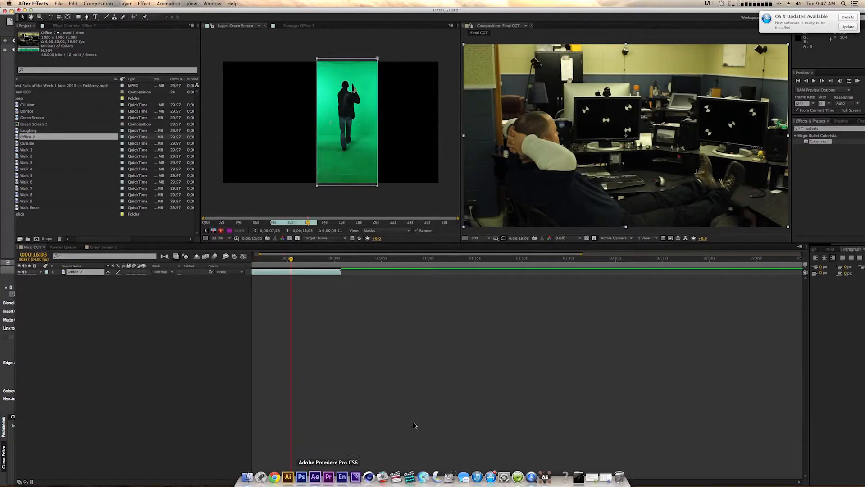
pyautogui.rightClick(83, 286)
pyautogui.moveTo(95, 288)
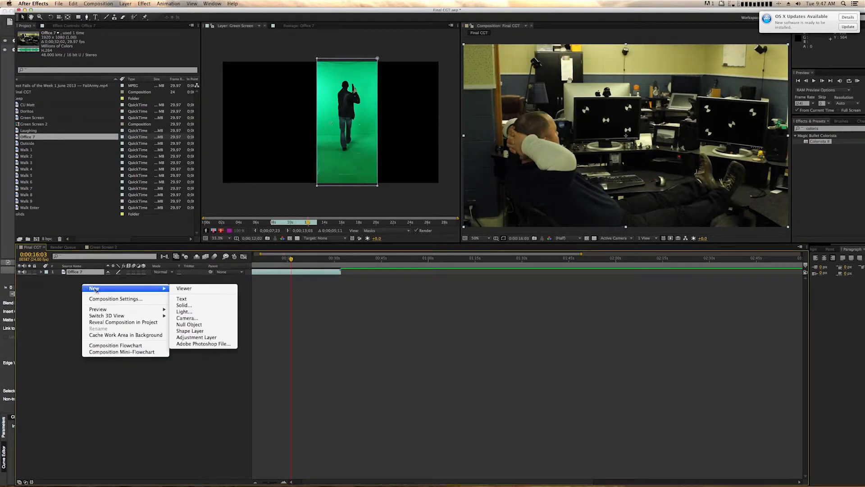
pyautogui.click(195, 325)
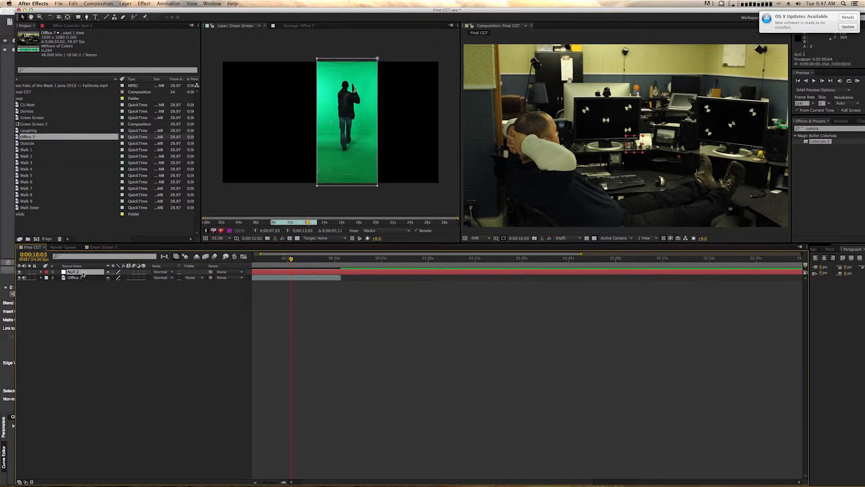
# Trim the ends of the null and Office 7 layers to the same point and return near the composition's start.
pyautogui.moveTo(261, 254); pyautogui.dragTo(240, 255)
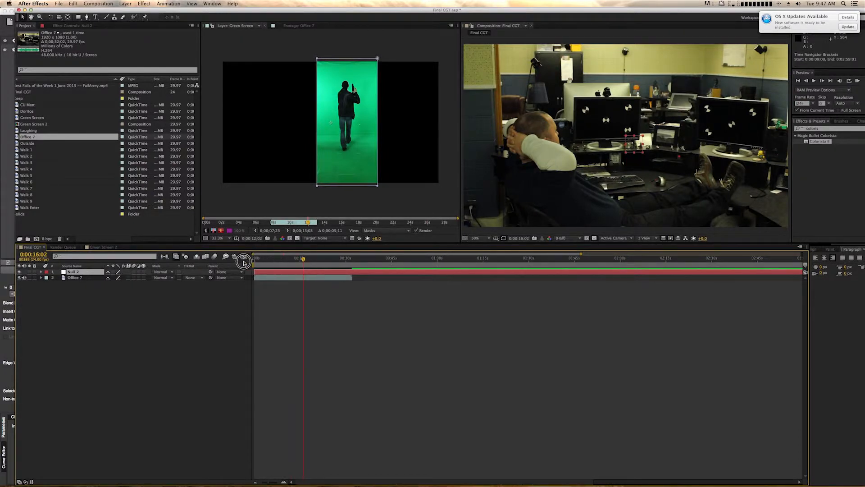
pyautogui.press('Home')
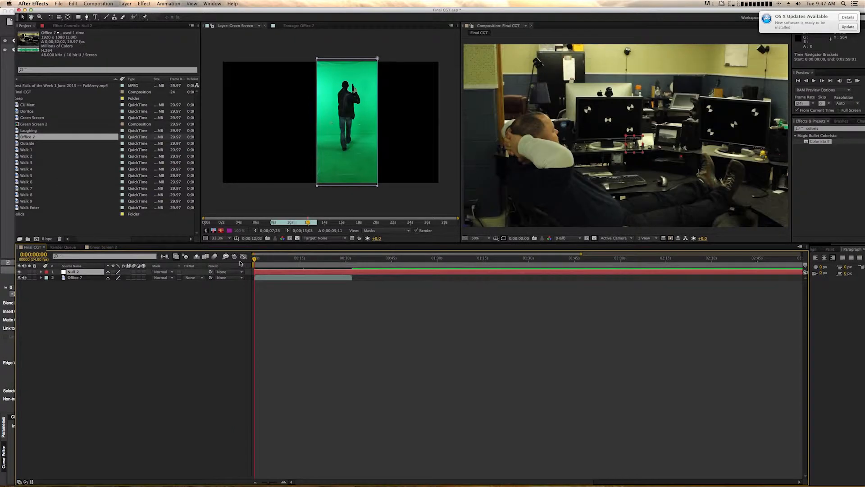
pyautogui.moveTo(293, 259); pyautogui.dragTo(254, 262)
pyautogui.hotkey('alt', ']')
pyautogui.click(124, 307)
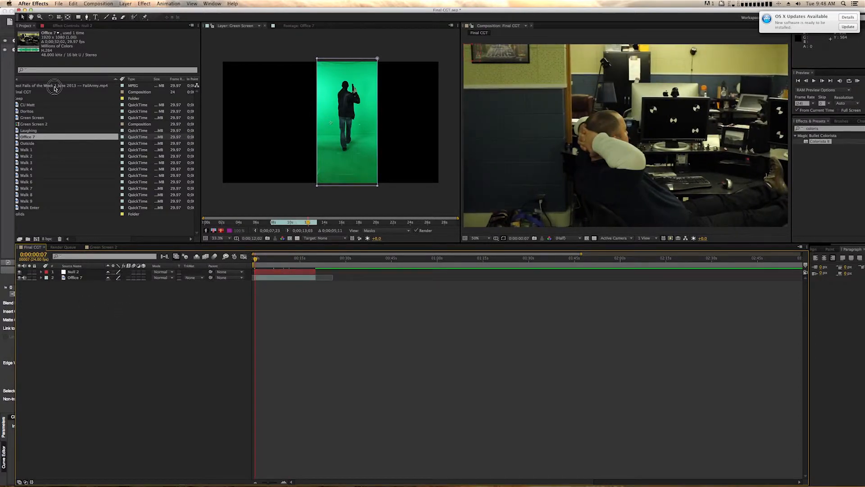
# Place the Best Fails of the Week clip above the null, parent it to Null 2, and play back the composition.
pyautogui.moveTo(56, 86); pyautogui.dragTo(88, 271)
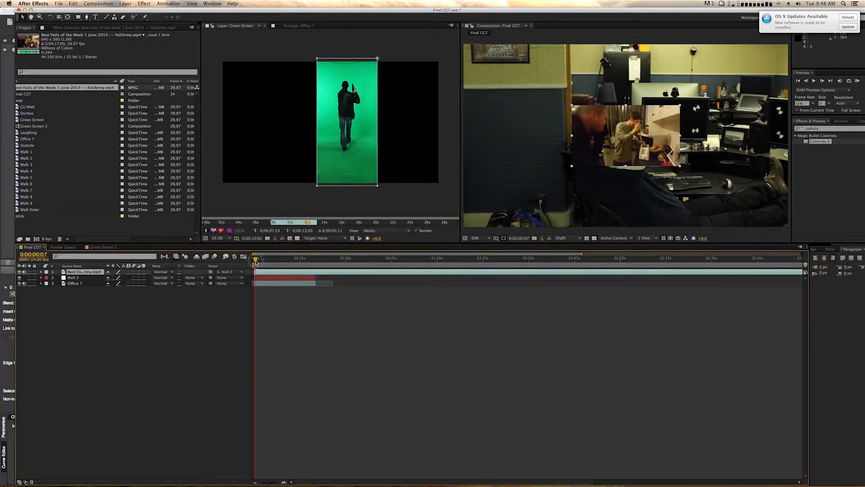
pyautogui.press('space')
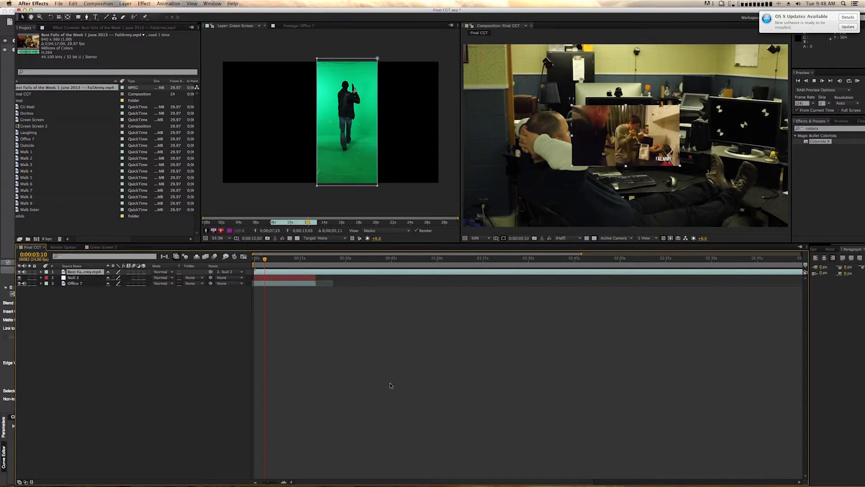
# Find the Corner Pin effect and apply it to the Best Fails of the Week clip.
pyautogui.click(829, 128)
pyautogui.write('corne')
pyautogui.moveTo(819, 159); pyautogui.dragTo(631, 136)
# Pin the clip's four corners to the center monitor's screen at the first frame of the composition.
pyautogui.moveTo(266, 258); pyautogui.dragTo(254, 259)
pyautogui.moveTo(680, 105); pyautogui.dragTo(713, 103)
pyautogui.moveTo(680, 165); pyautogui.dragTo(712, 137)
pyautogui.moveTo(572, 166); pyautogui.dragTo(653, 136)
pyautogui.moveTo(572, 105); pyautogui.dragTo(654, 102)
pyautogui.moveTo(711, 137); pyautogui.dragTo(711, 139)
pyautogui.moveTo(654, 136); pyautogui.dragTo(652, 138)
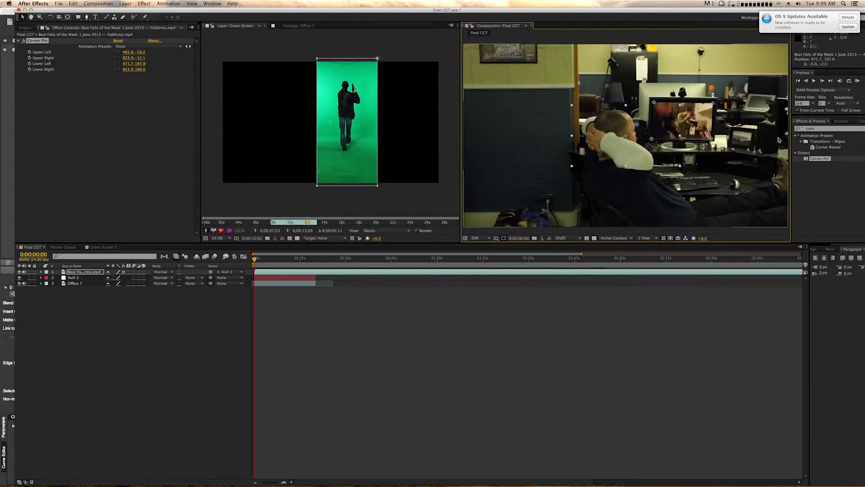
pyautogui.moveTo(713, 102); pyautogui.dragTo(713, 102)
# Refine the clip's upper-left pin against the monitor's edge at 100% magnification and check the fit on the following frame.
pyautogui.click(476, 238)
pyautogui.click(504, 306)
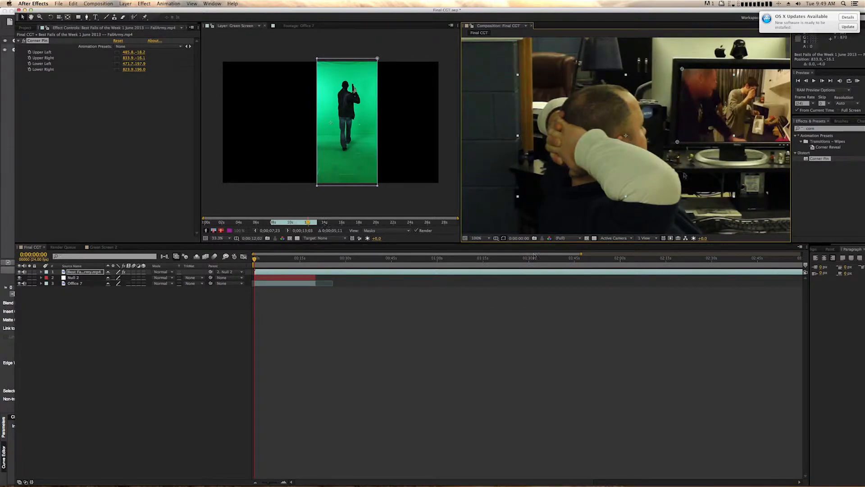
pyautogui.moveTo(683, 68); pyautogui.dragTo(679, 64)
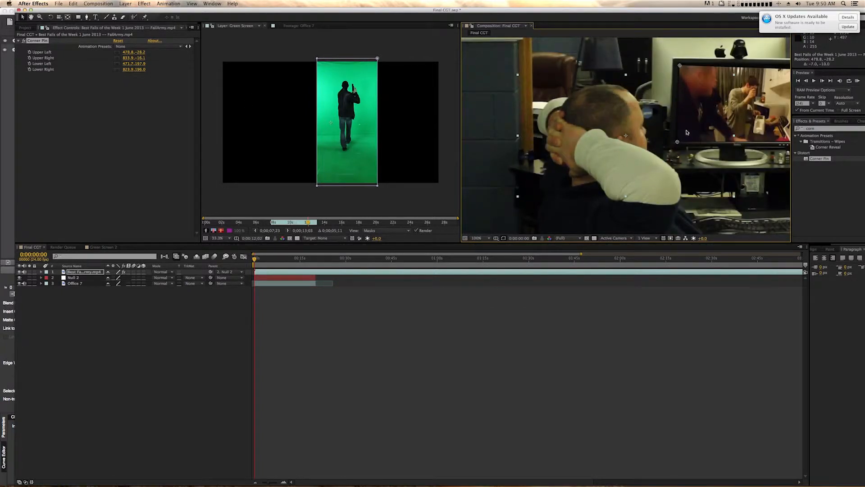
pyautogui.press('pagedown')
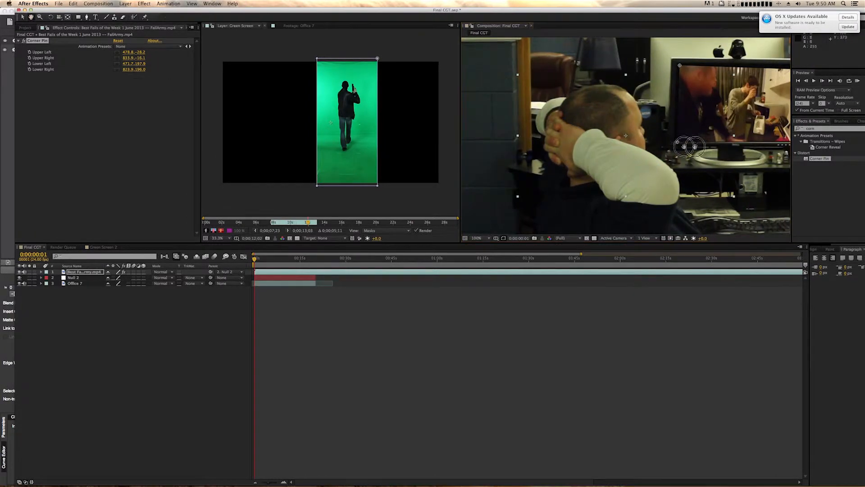
pyautogui.click(477, 238)
pyautogui.click(481, 300)
pyautogui.click(476, 238)
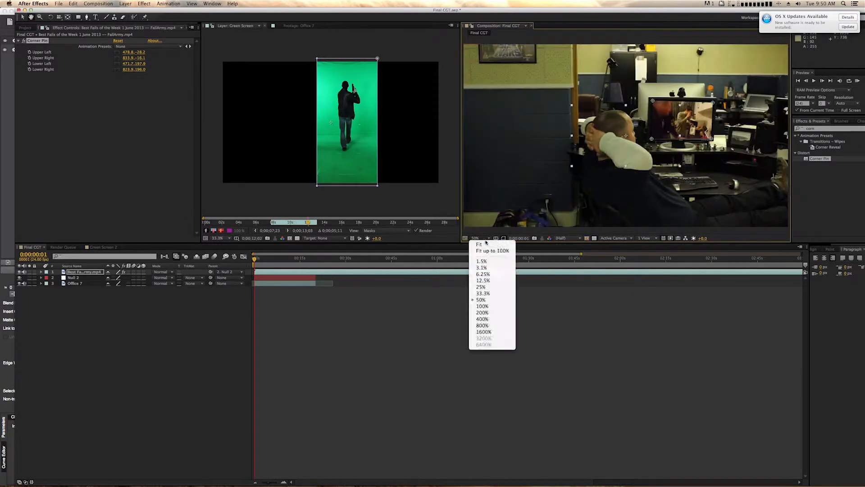
pyautogui.click(492, 251)
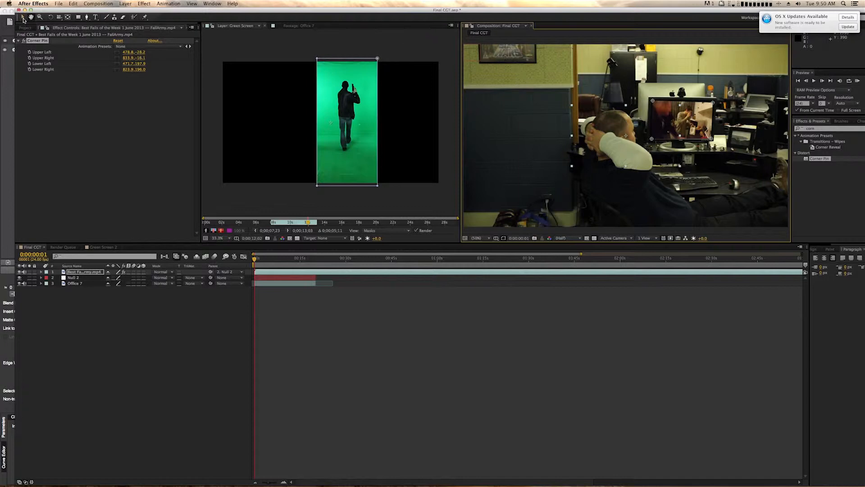
# Refine the Best Fails of the Week clip's upper-right pin at the monitor's corner and play back the composition to check the tracking.
pyautogui.moveTo(711, 138); pyautogui.dragTo(712, 141)
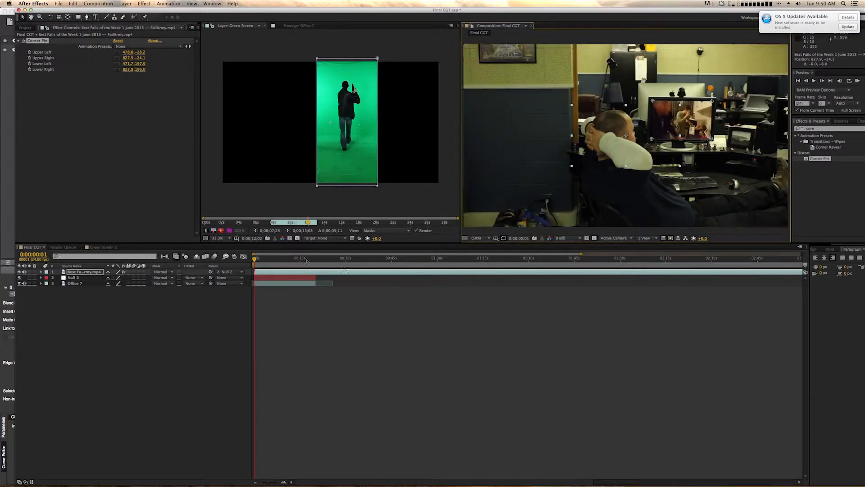
pyautogui.press('space')
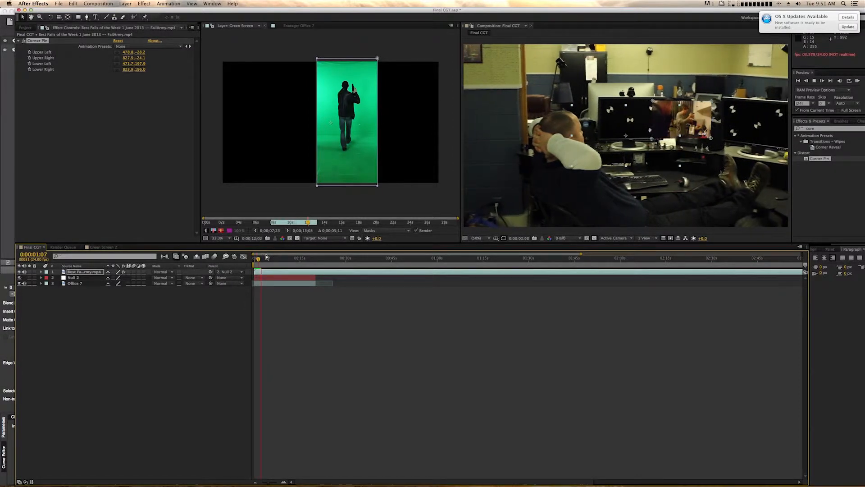
pyautogui.moveTo(686, 122); pyautogui.dragTo(636, 121)
pyautogui.press('super+z')
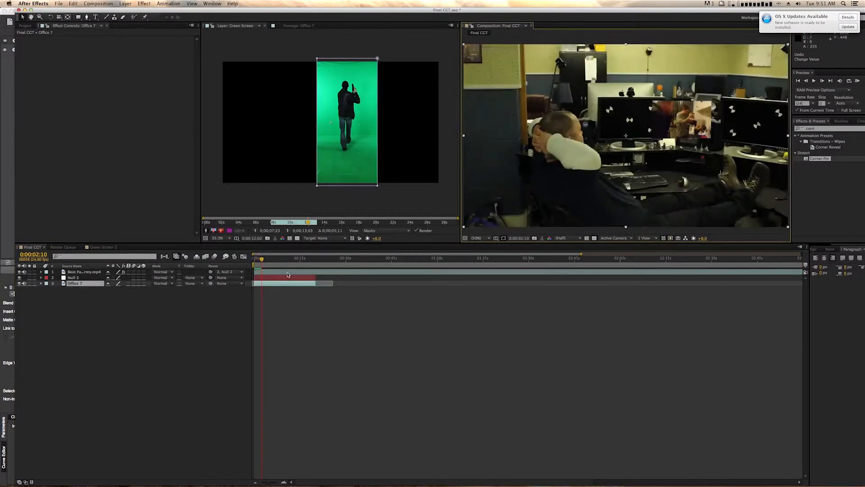
# At the composition's first frame, enable keyframing for all four Corner Pin corners of the Best Fails of the Week clip.
pyautogui.click(288, 273)
pyautogui.moveTo(308, 272); pyautogui.dragTo(248, 262)
pyautogui.click(681, 124)
pyautogui.click(63, 272)
pyautogui.click(41, 272)
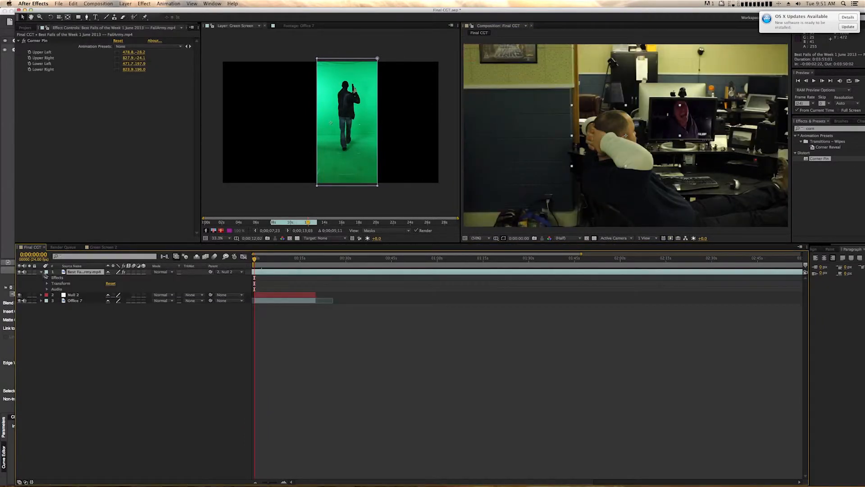
pyautogui.click(47, 277)
pyautogui.click(53, 283)
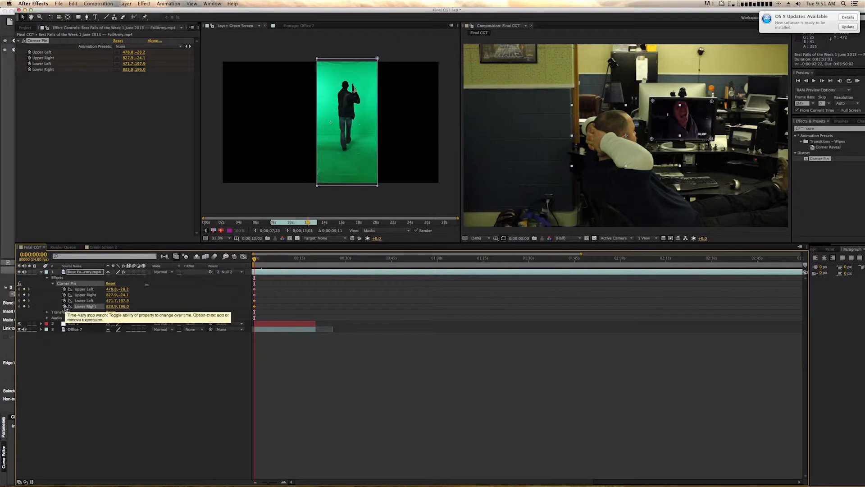
pyautogui.click(243, 257)
pyautogui.click(260, 262)
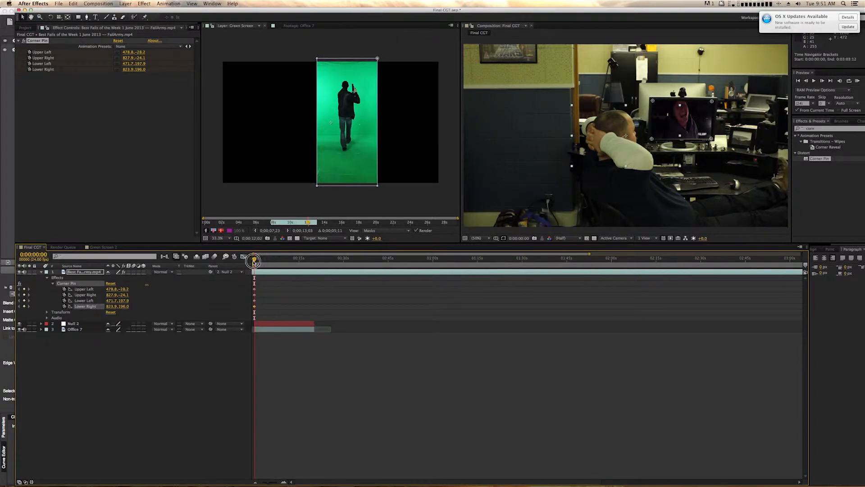
# Reveal the clip's Position property and set up its keyframing from the first frame.
pyautogui.press('p')
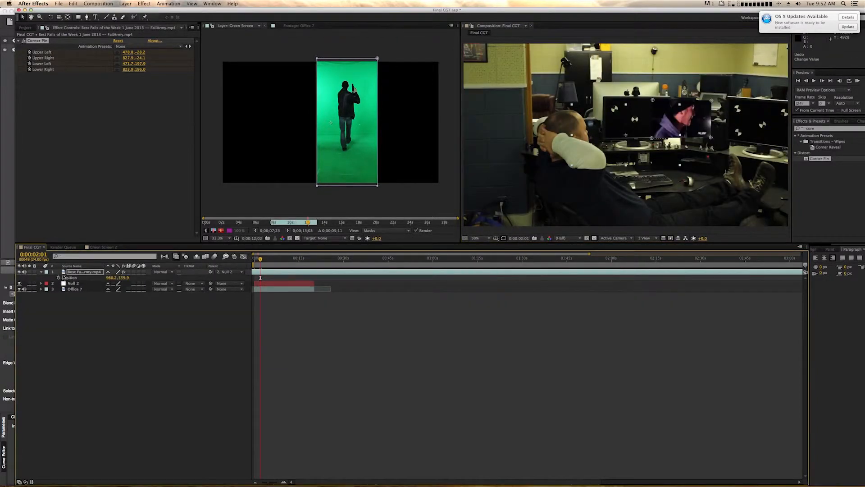
pyautogui.hotkey('alt', 'shift', 'p')
pyautogui.press('Home')
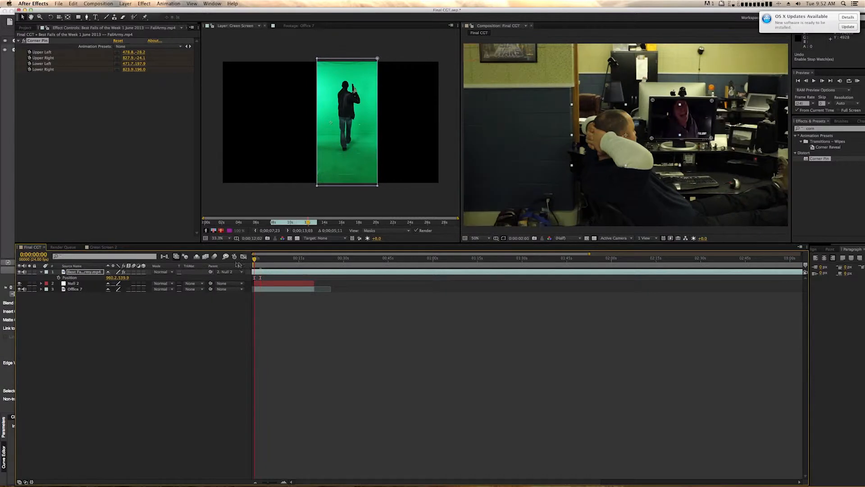
pyautogui.click(264, 260)
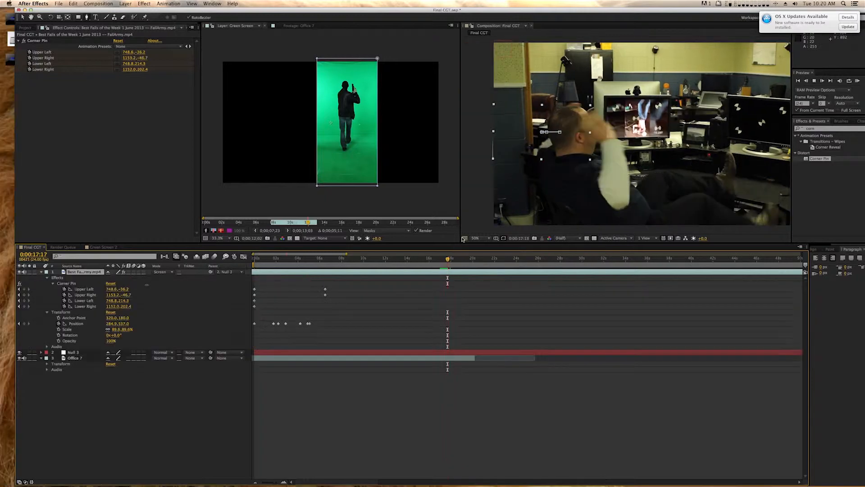
# Duplicate the Office 7 layer and move the copy above the Best Fails of the Week clip.
pyautogui.click(72, 358)
pyautogui.press('super+d')
pyautogui.press('b')
pyautogui.press('v')
pyautogui.moveTo(75, 359); pyautogui.dragTo(92, 270)
# Draw a Pen tool mask around the man's hand and forearm on the upper Office 7 layer at 0:00:17:18.
pyautogui.moveTo(447, 264); pyautogui.dragTo(196, 261)
pyautogui.click(86, 17)
pyautogui.click(599, 114)
pyautogui.click(608, 125)
pyautogui.click(614, 135)
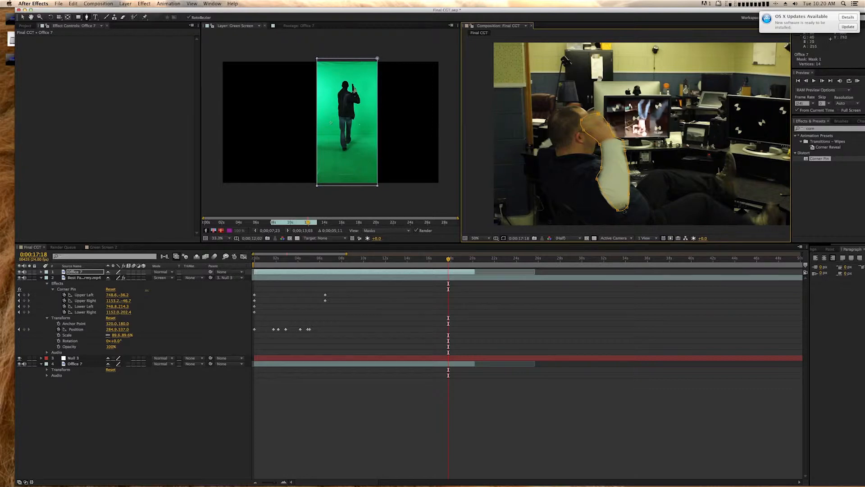
pyautogui.moveTo(449, 261); pyautogui.dragTo(448, 261)
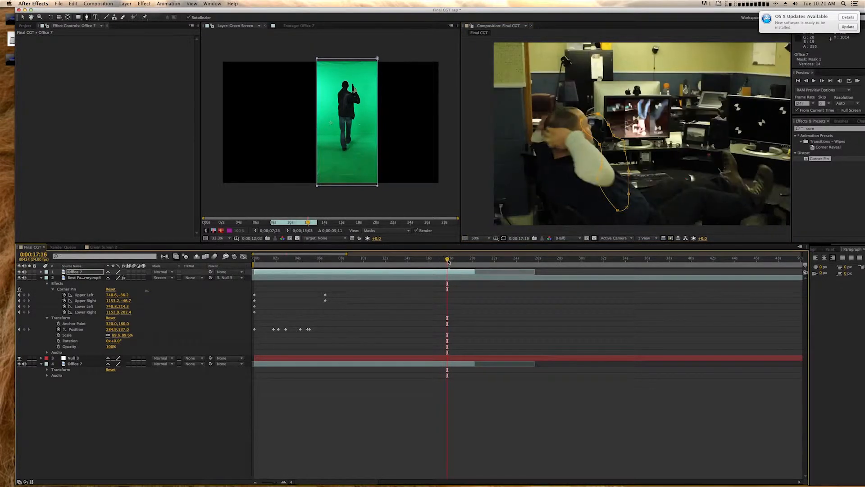
# Expand Mask 1 of the upper Office 7 layer and enable Mask Path keyframing at 0:00:17:18.
pyautogui.click(41, 272)
pyautogui.click(47, 277)
pyautogui.click(116, 283)
pyautogui.click(114, 287)
pyautogui.moveTo(447, 259); pyautogui.dragTo(450, 258)
pyautogui.click(119, 283)
pyautogui.click(119, 296)
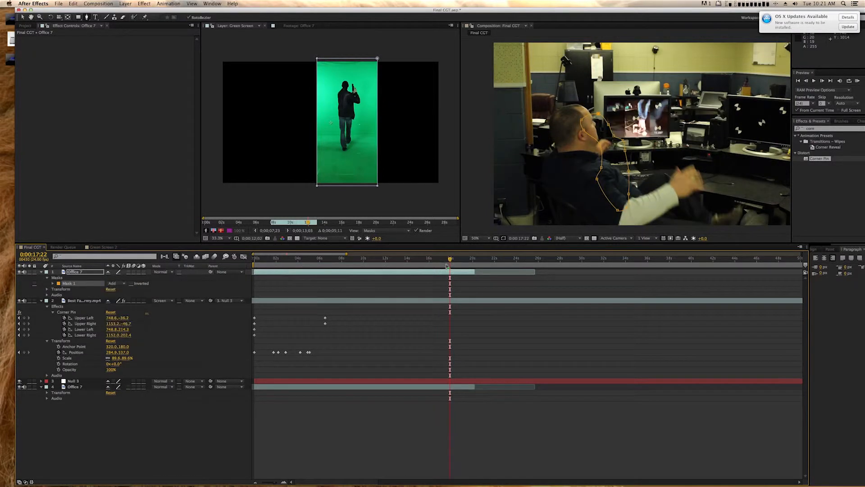
pyautogui.click(273, 484)
pyautogui.press('pageup')
pyautogui.press('pageup')
pyautogui.press('pageup')
pyautogui.press('pageup')
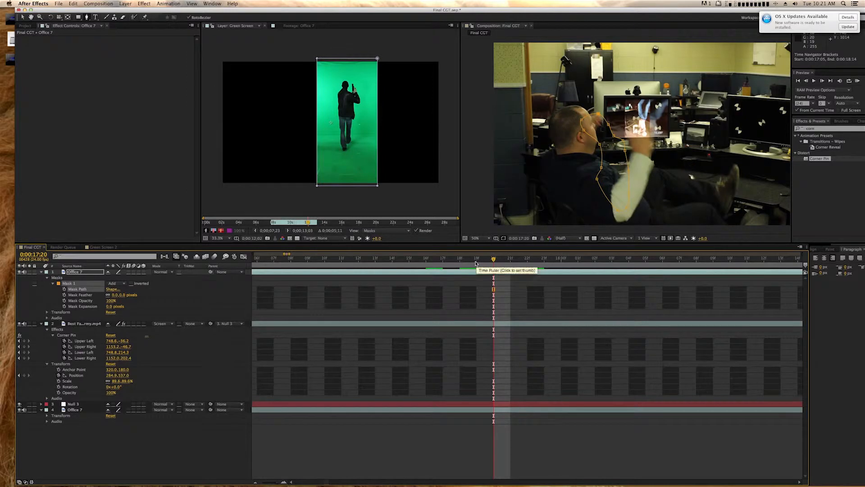
# At 0:00:17:19, move Mask 1 onto the man's hand and forearm and adjust its points to their outline.
pyautogui.click(476, 262)
pyautogui.press('v')
pyautogui.doubleClick(624, 156)
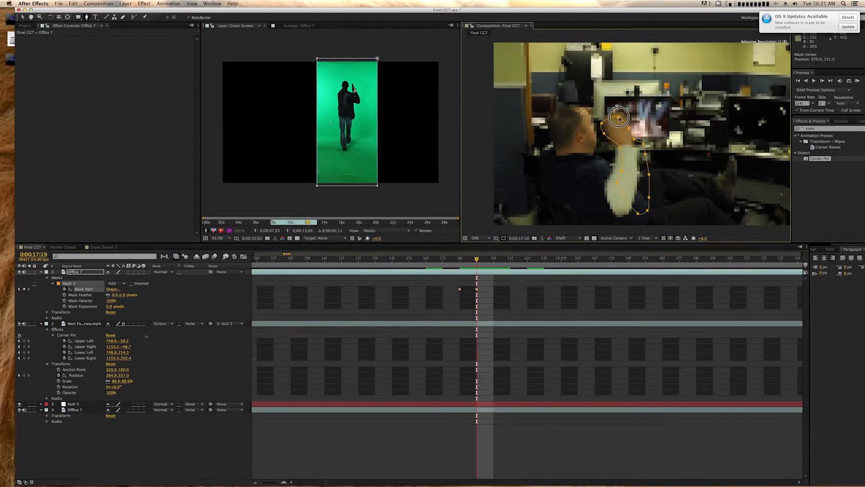
pyautogui.moveTo(623, 156); pyautogui.dragTo(642, 155)
pyautogui.press('Return')
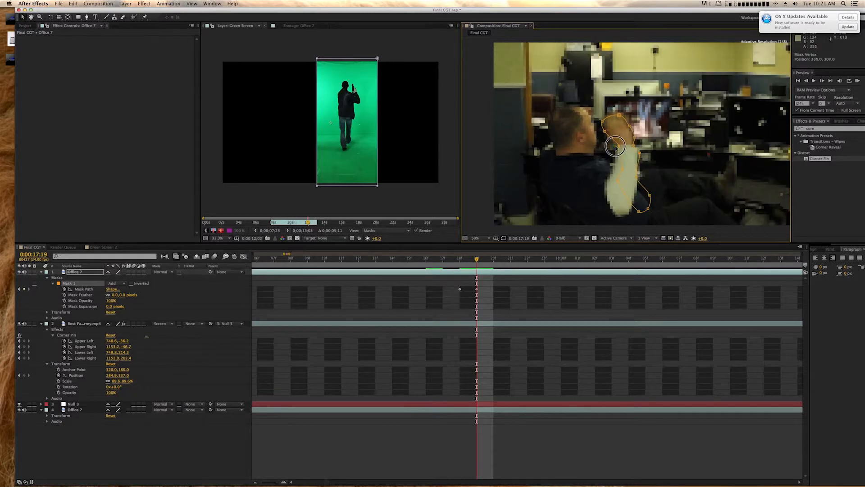
# Reshape Mask 1 around the moving arm at 0:00:17:20 and set its feather to 41 pixels.
pyautogui.click(494, 262)
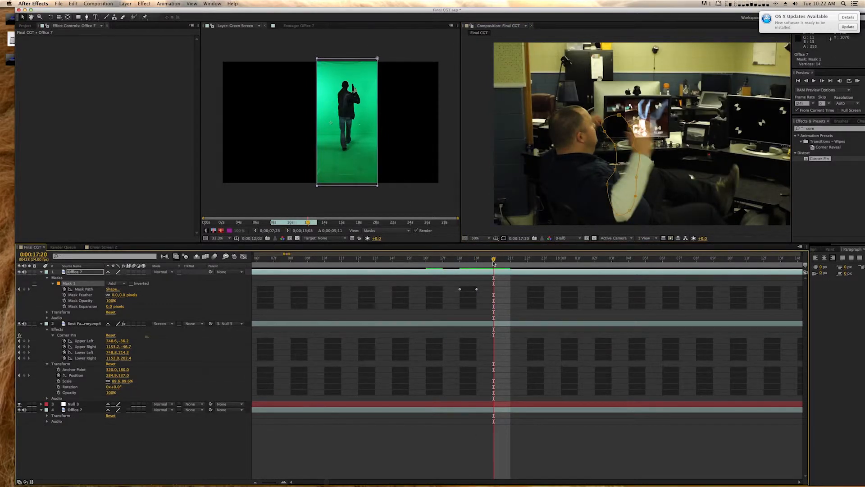
pyautogui.moveTo(619, 116); pyautogui.dragTo(653, 135)
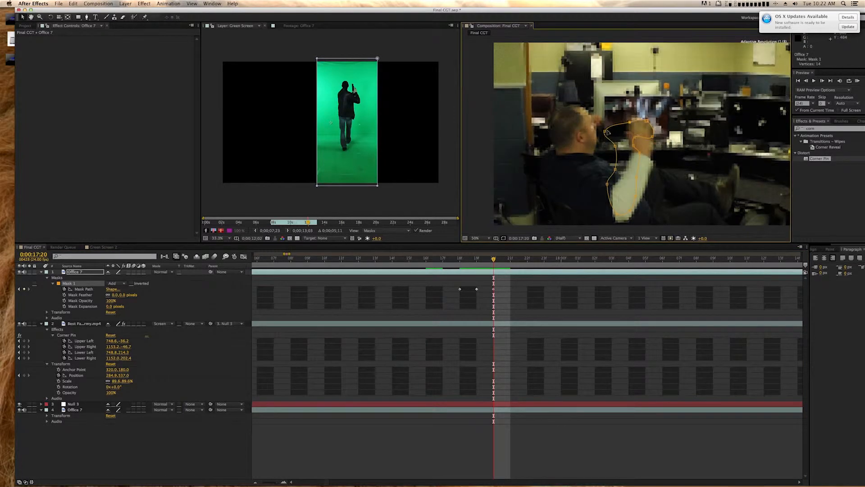
pyautogui.moveTo(636, 176)
pyautogui.mouseDown()
pyautogui.moveTo(644, 189)
pyautogui.moveTo(620, 178)
pyautogui.mouseUp()
pyautogui.moveTo(116, 295); pyautogui.dragTo(134, 295)
# At 0:00:17:21, reshape Mask 1 point by point along the man's lowered hand and forearm.
pyautogui.click(510, 259)
pyautogui.moveTo(646, 121); pyautogui.dragTo(686, 154)
pyautogui.moveTo(652, 149); pyautogui.dragTo(673, 179)
pyautogui.moveTo(655, 164); pyautogui.dragTo(662, 200)
pyautogui.moveTo(635, 196); pyautogui.dragTo(645, 217)
pyautogui.moveTo(630, 122); pyautogui.dragTo(660, 160)
pyautogui.moveTo(633, 154); pyautogui.dragTo(626, 192)
pyautogui.moveTo(631, 210); pyautogui.dragTo(630, 218)
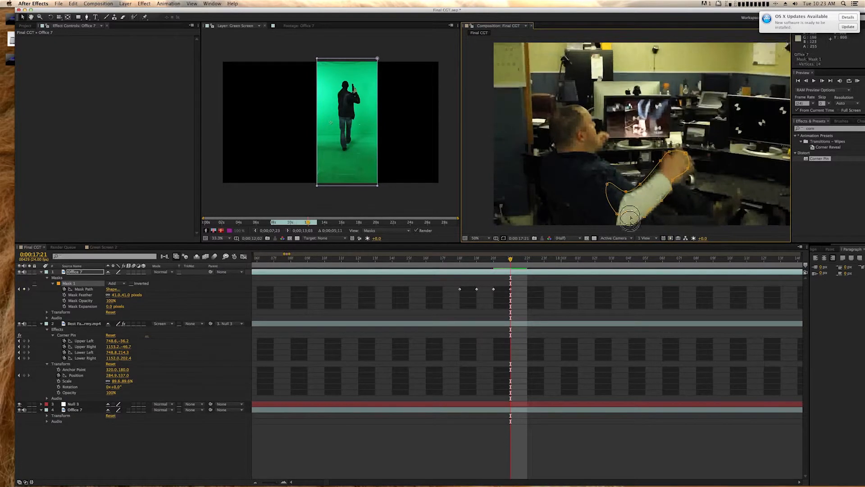
pyautogui.moveTo(511, 259)
pyautogui.mouseDown()
pyautogui.moveTo(460, 259)
pyautogui.moveTo(528, 260)
pyautogui.moveTo(511, 259)
pyautogui.mouseUp()
# Draw a second mask around the man's head and shoulders on the upper Office 7 layer at 0:00:17:21.
pyautogui.press('g')
pyautogui.click(606, 137)
pyautogui.click(608, 147)
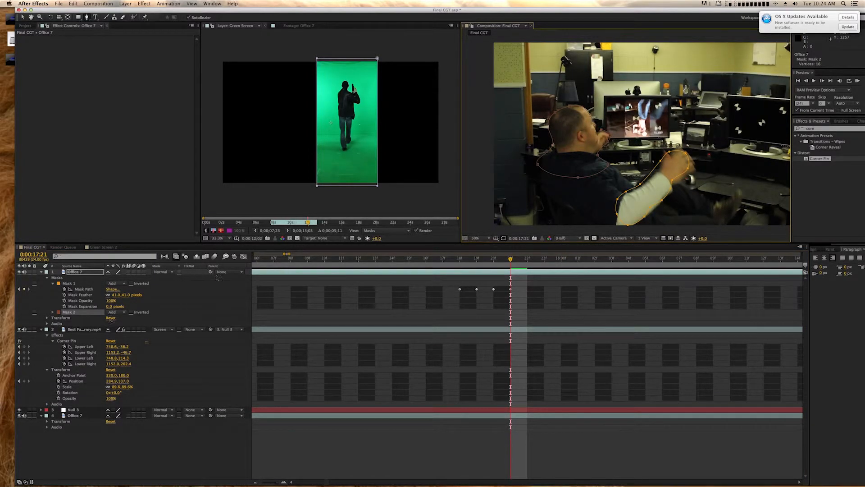
# Set Mask 2's feather to 44 pixels and enable Mask Path keyframing for it at 0:00:17:21.
pyautogui.click(52, 311)
pyautogui.moveTo(115, 324); pyautogui.dragTo(130, 324)
pyautogui.click(64, 318)
# Move Mask 2 to follow the man's head and shoulders at 0:00:17:22, 0:00:18:01 and 0:00:18:03.
pyautogui.press('pagedown')
pyautogui.press('v')
pyautogui.moveTo(608, 166); pyautogui.dragTo(609, 173)
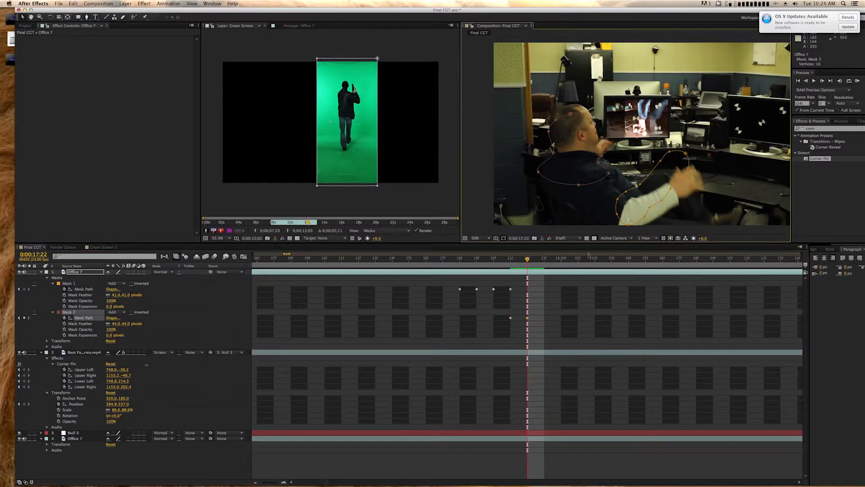
pyautogui.press('pagedown')
pyautogui.press('pagedown')
pyautogui.press('pagedown')
pyautogui.click(612, 160)
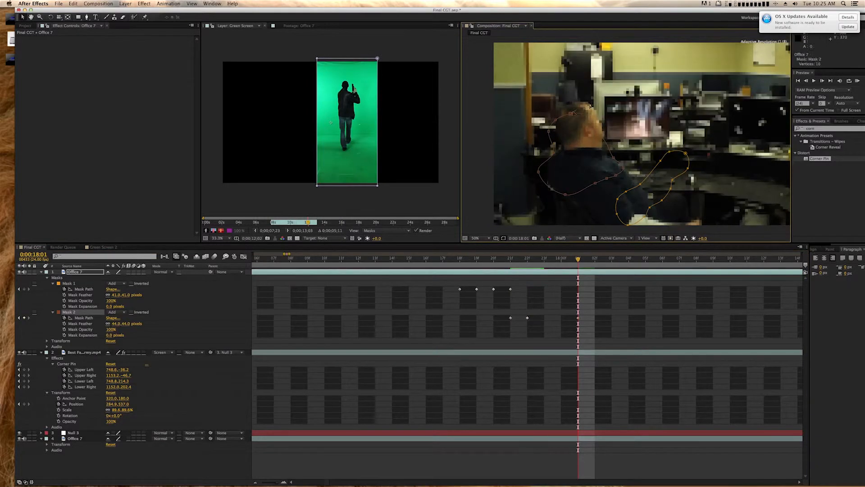
pyautogui.moveTo(578, 260); pyautogui.dragTo(611, 259)
pyautogui.moveTo(566, 195); pyautogui.dragTo(570, 193)
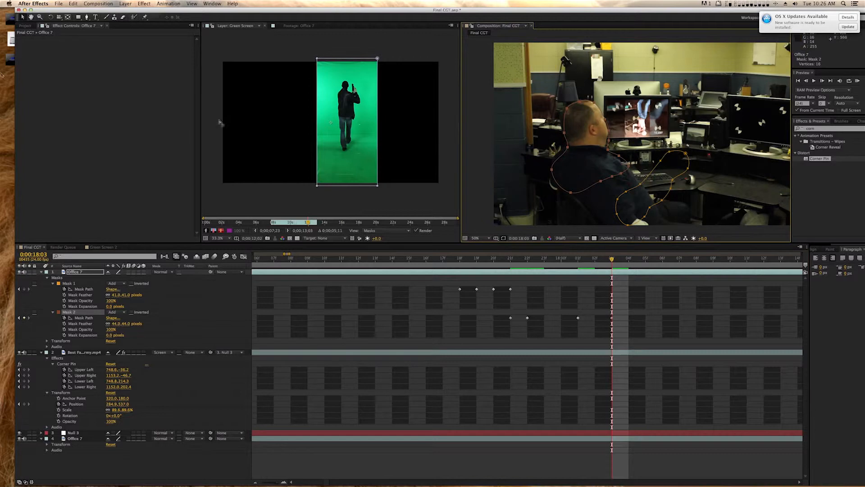
# Keep Mask 2 aligned with the rising head and shoulders every one or two frames from 0:00:18:04 to 0:00:18:13.
pyautogui.click(629, 259)
pyautogui.click(646, 260)
pyautogui.moveTo(603, 118); pyautogui.dragTo(608, 116)
pyautogui.moveTo(646, 259); pyautogui.dragTo(679, 260)
pyautogui.moveTo(609, 116); pyautogui.dragTo(612, 115)
pyautogui.moveTo(690, 259); pyautogui.dragTo(713, 259)
pyautogui.moveTo(612, 115); pyautogui.dragTo(615, 112)
pyautogui.moveTo(724, 259); pyautogui.dragTo(747, 259)
pyautogui.moveTo(615, 112); pyautogui.dragTo(618, 109)
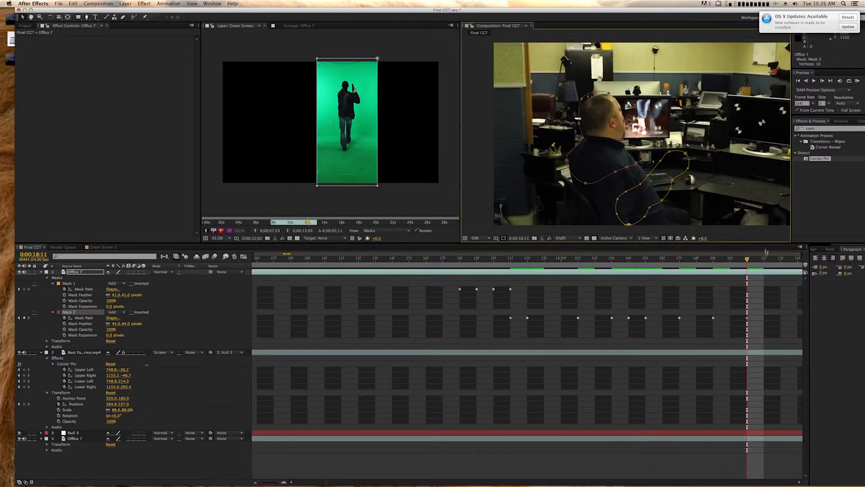
pyautogui.moveTo(768, 259); pyautogui.dragTo(781, 259)
pyautogui.moveTo(625, 133); pyautogui.dragTo(629, 133)
# Set Mask 2's feather to 30 pixels.
pyautogui.scroll(1, 635, 143)
pyautogui.click(117, 323)
pyautogui.write('30')
pyautogui.press('Return')
pyautogui.scroll(-4, 501, 203)
pyautogui.click(478, 238)
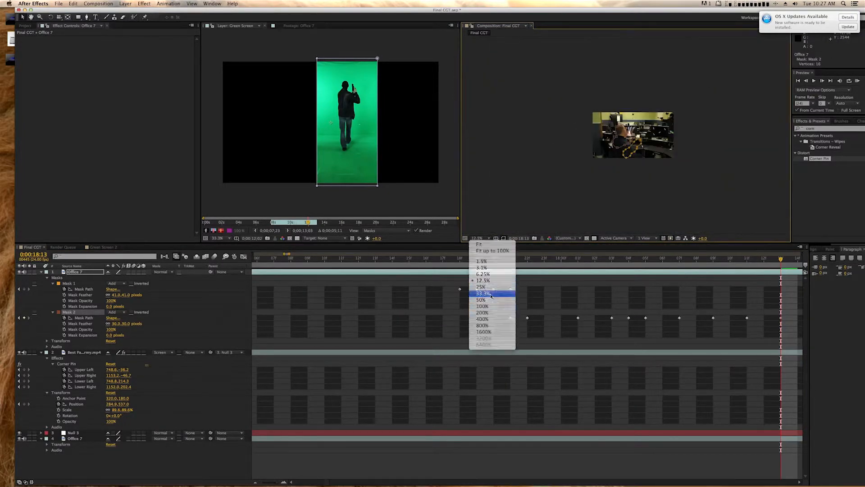
pyautogui.click(487, 310)
# Realign Mask 2 with the man's head and shoulders every few frames from 0:00:18:16 until past 19 seconds.
pyautogui.moveTo(323, 483); pyautogui.dragTo(329, 484)
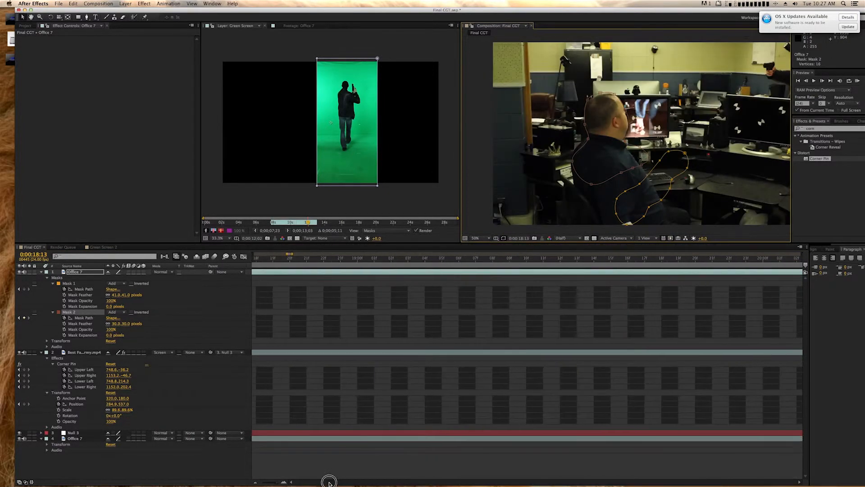
pyautogui.moveTo(517, 261); pyautogui.dragTo(531, 260)
pyautogui.moveTo(626, 110); pyautogui.dragTo(633, 112)
pyautogui.click(565, 260)
pyautogui.click(597, 261)
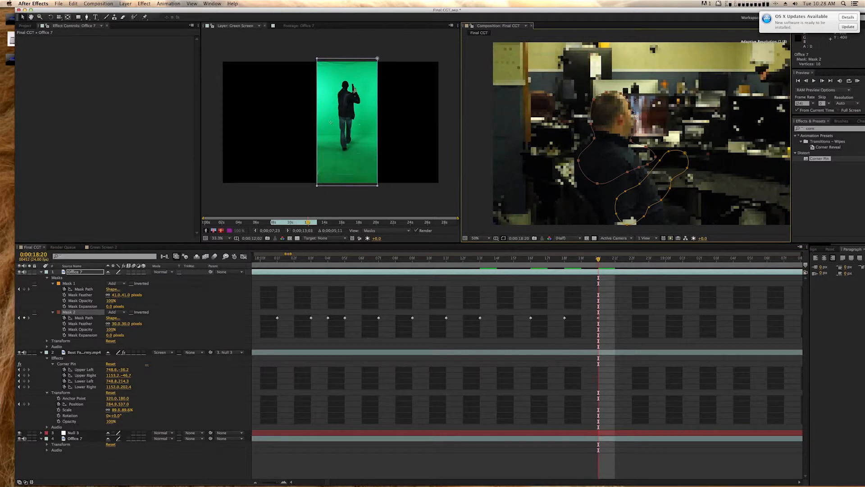
pyautogui.click(632, 260)
pyautogui.click(666, 260)
pyautogui.click(683, 260)
pyautogui.moveTo(631, 111); pyautogui.dragTo(632, 111)
pyautogui.click(730, 261)
pyautogui.click(768, 260)
# Realign Mask 2 with the man's head at 0:00:19:23, near the end of the Office 7 layer.
pyautogui.moveTo(734, 266); pyautogui.dragTo(784, 266)
pyautogui.press(';')
pyautogui.click(371, 262)
pyautogui.moveTo(371, 261); pyautogui.dragTo(373, 262)
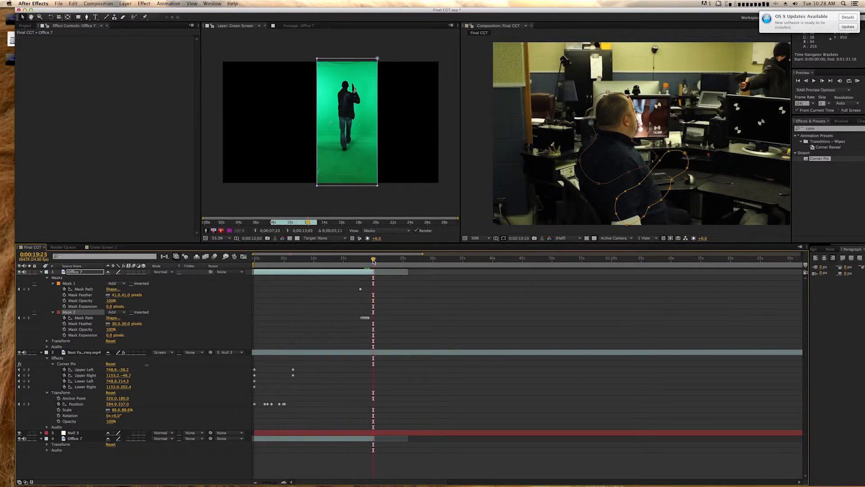
pyautogui.moveTo(635, 111); pyautogui.dragTo(633, 111)
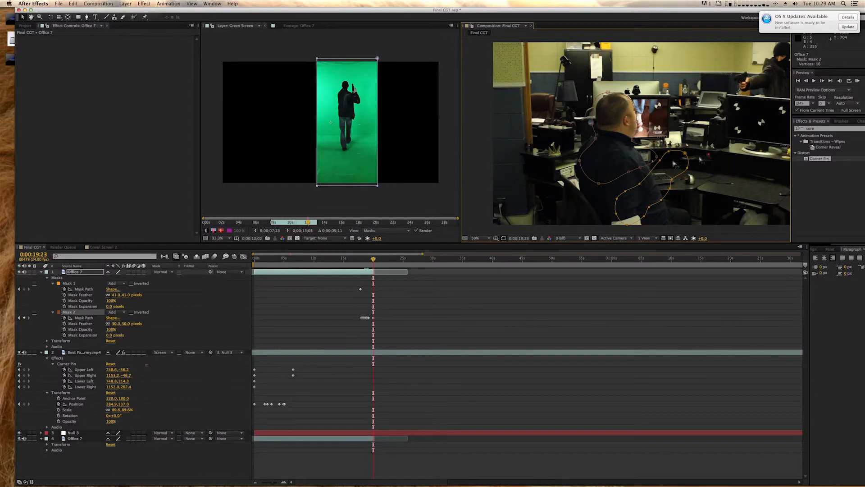
pyautogui.press('pageup')
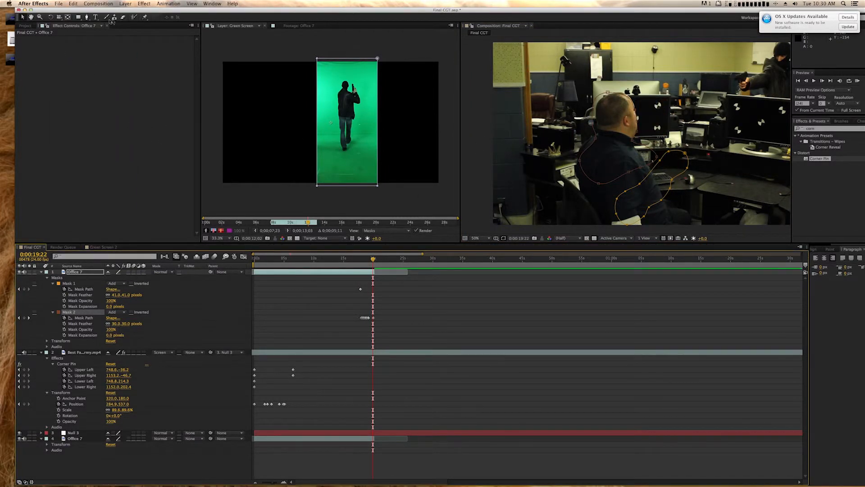
# Try to paint over the center monitor's tracking markers on the lower Office 7 layer at the first frame.
pyautogui.click(107, 17)
pyautogui.press('Home')
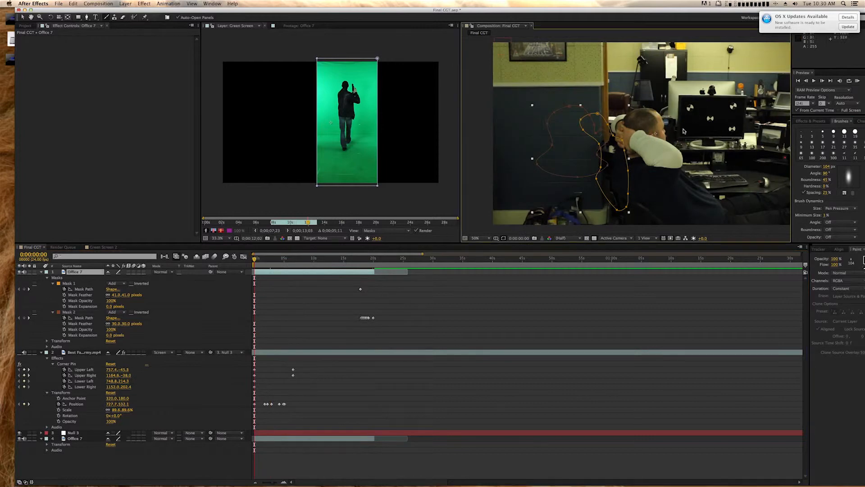
pyautogui.doubleClick(685, 131)
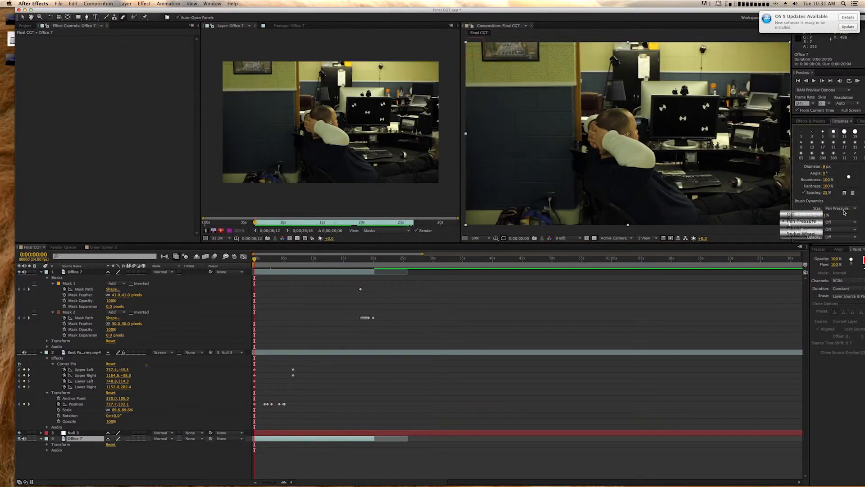
pyautogui.click(368, 111)
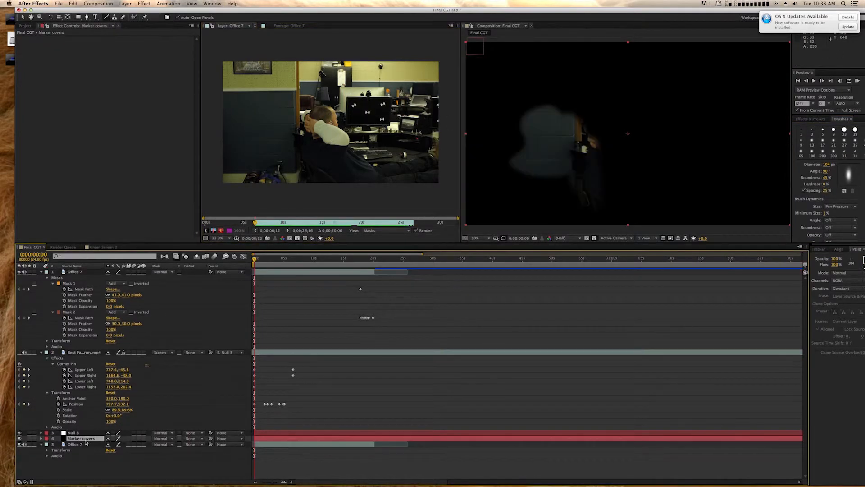
# Draw a rectangular mask on the Marker covers layer, fitted to the center monitor's screen, and scrub the timeline to check its coverage.
pyautogui.moveTo(86, 441)
pyautogui.mouseDown()
pyautogui.moveTo(88, 457)
pyautogui.moveTo(87, 440)
pyautogui.mouseUp()
pyautogui.click(79, 17)
pyautogui.moveTo(573, 81)
pyautogui.mouseDown()
pyautogui.moveTo(711, 153)
pyautogui.moveTo(685, 144)
pyautogui.mouseUp()
pyautogui.press('v')
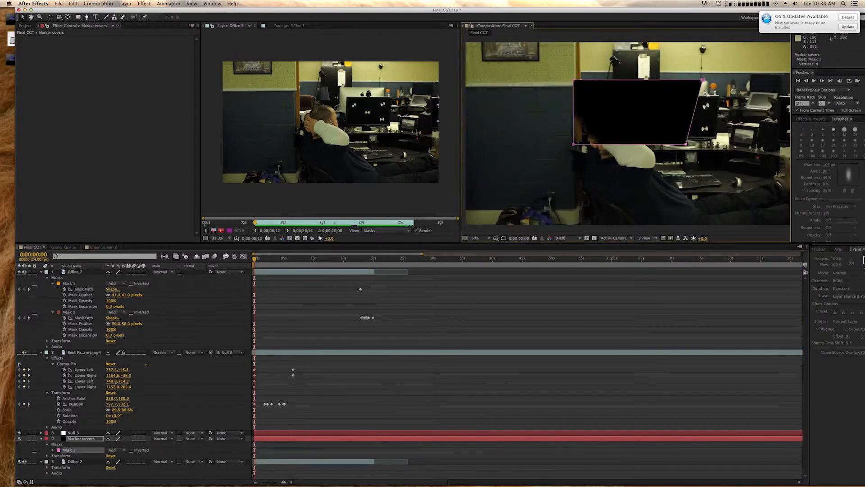
pyautogui.moveTo(701, 81); pyautogui.dragTo(573, 79)
pyautogui.moveTo(664, 80); pyautogui.dragTo(714, 99)
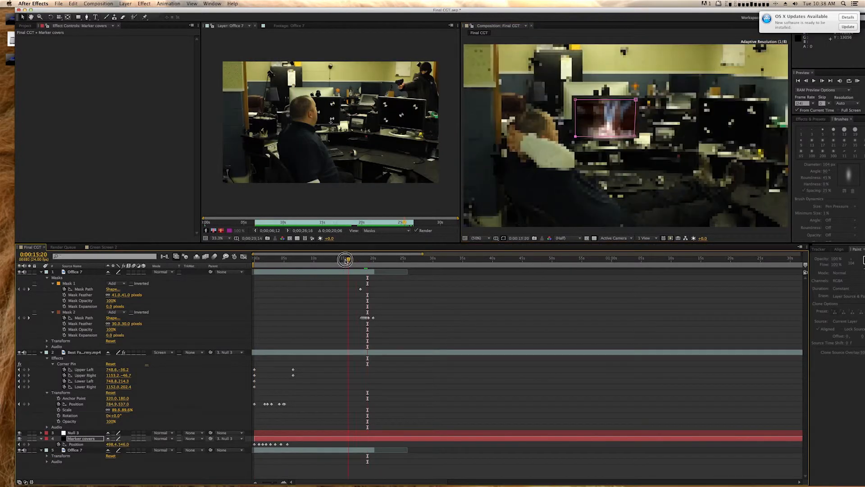
pyautogui.moveTo(367, 258); pyautogui.dragTo(291, 257)
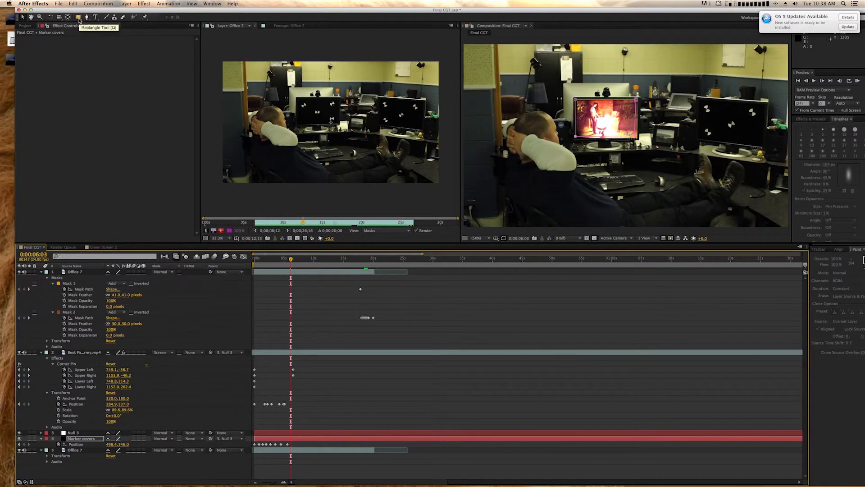
# Create a new solid layer named Marker covers 2.
pyautogui.rightClick(64, 470)
pyautogui.moveTo(81, 415)
pyautogui.click(170, 424)
pyautogui.write('Marker covers 2')
pyautogui.press('Return')
# Draw a rectangular mask on the Marker covers 2 layer and fit its corners to the right-hand monitor's screen.
pyautogui.click(78, 16)
pyautogui.moveTo(673, 98)
pyautogui.mouseDown()
pyautogui.moveTo(726, 126)
pyautogui.moveTo(761, 128)
pyautogui.moveTo(762, 145)
pyautogui.mouseUp()
pyautogui.press('v')
pyautogui.moveTo(761, 99); pyautogui.dragTo(761, 106)
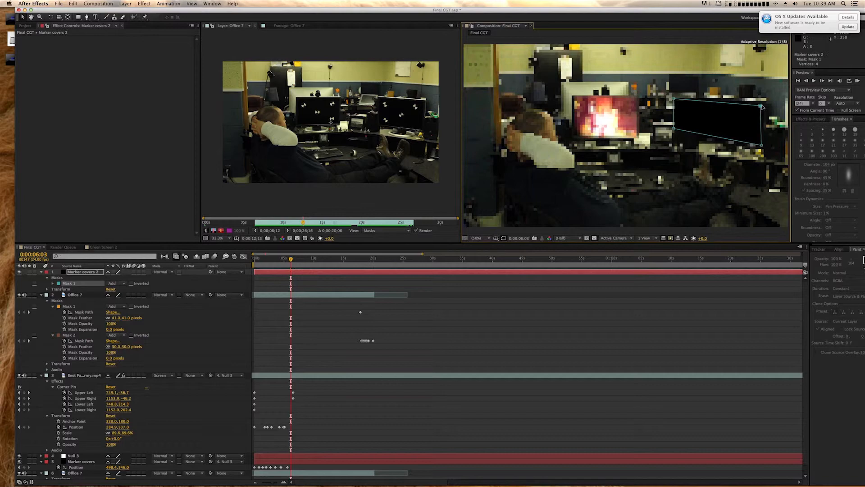
pyautogui.moveTo(673, 99); pyautogui.dragTo(701, 101)
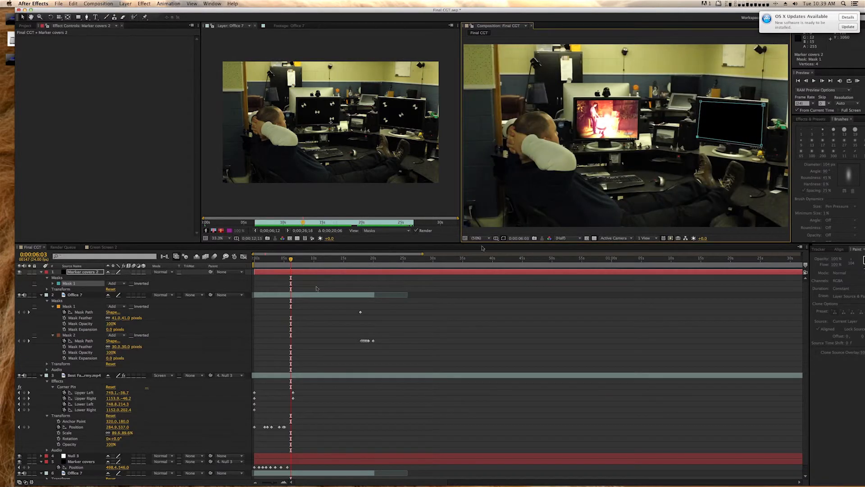
# Move the Marker covers 2 layer directly below Null 3 and parent it to Null 3.
pyautogui.moveTo(82, 272)
pyautogui.mouseDown()
pyautogui.moveTo(67, 469)
pyautogui.moveTo(72, 458)
pyautogui.mouseUp()
pyautogui.click(228, 438)
pyautogui.click(228, 459)
# Keyframe the Position of Marker covers 2 from the first frame, aligning it with the right-hand monitor, and preview the result.
pyautogui.moveTo(290, 260); pyautogui.dragTo(251, 261)
pyautogui.press('p')
pyautogui.click(58, 444)
pyautogui.moveTo(726, 130); pyautogui.dragTo(806, 135)
pyautogui.press('space')
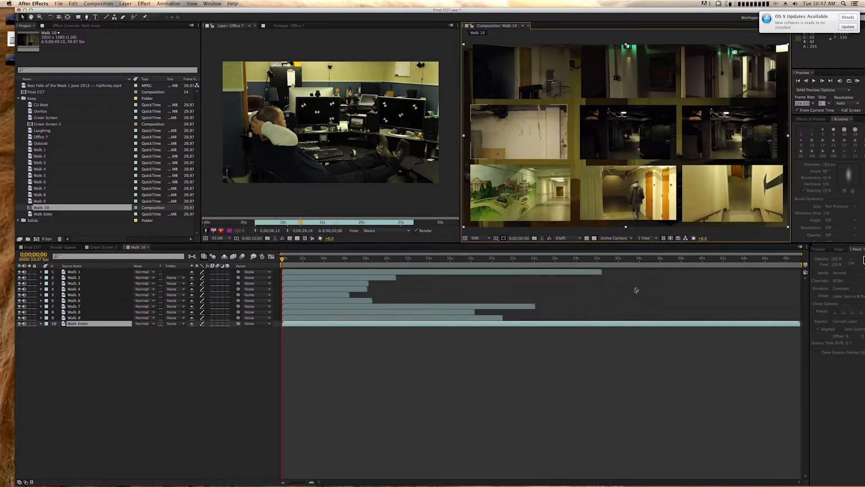
# Move the Walk Enter clip out of the Walk 10 frame and place a new black solid behind the nine corridor clips.
pyautogui.moveTo(576, 164); pyautogui.dragTo(219, 172)
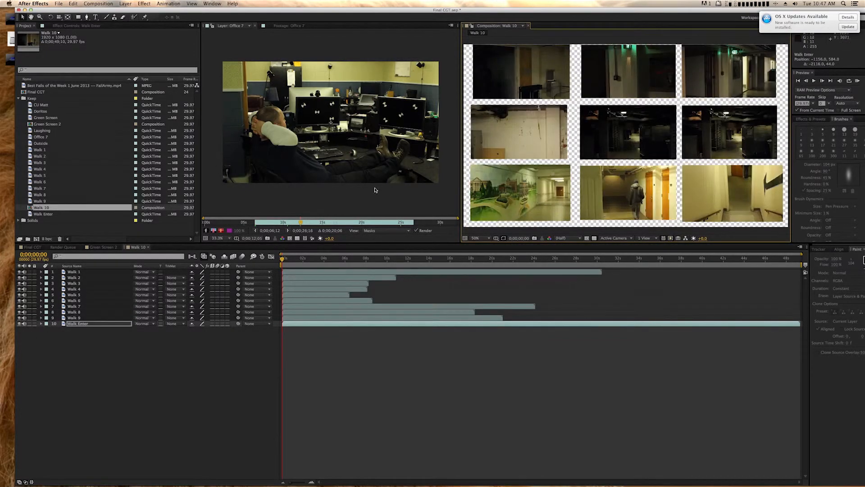
pyautogui.rightClick(54, 366)
pyautogui.moveTo(63, 370)
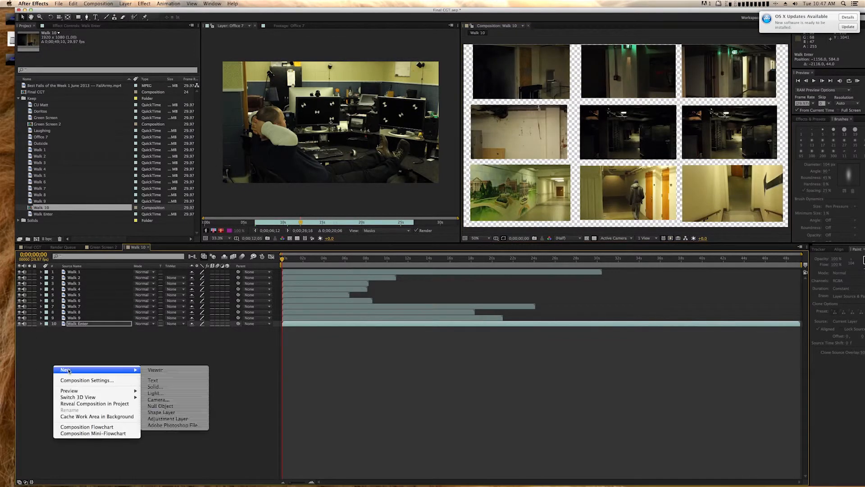
pyautogui.click(184, 387)
pyautogui.press('Return')
pyautogui.moveTo(85, 326); pyautogui.dragTo(86, 324)
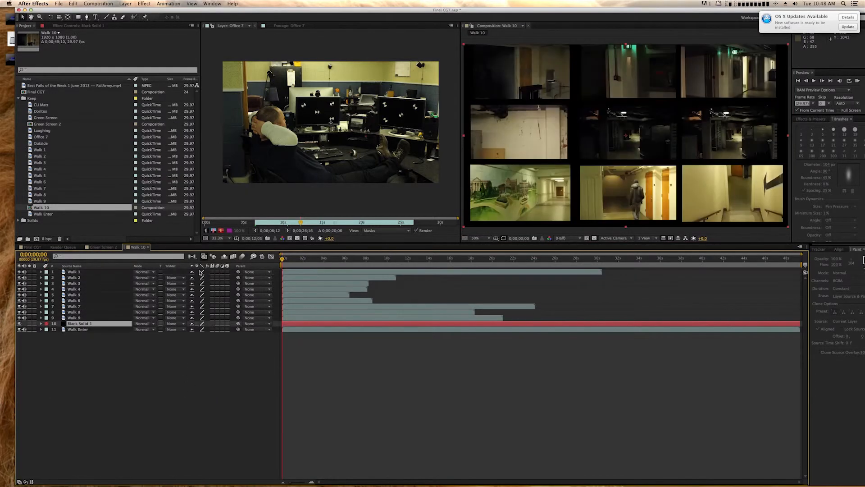
# Find the Hue/Saturation effect and apply it to the Walk 1 layer.
pyautogui.click(811, 119)
pyautogui.click(816, 127)
pyautogui.write('Hue')
pyautogui.moveTo(217, 298); pyautogui.dragTo(113, 271)
# Set Walk 1's master saturation to -100 and colorize it with a hue of 150° and lightness of 10.
pyautogui.moveTo(110, 105)
pyautogui.mouseDown()
pyautogui.moveTo(98, 106)
pyautogui.moveTo(116, 106)
pyautogui.mouseUp()
pyautogui.moveTo(42, 108); pyautogui.dragTo(33, 106)
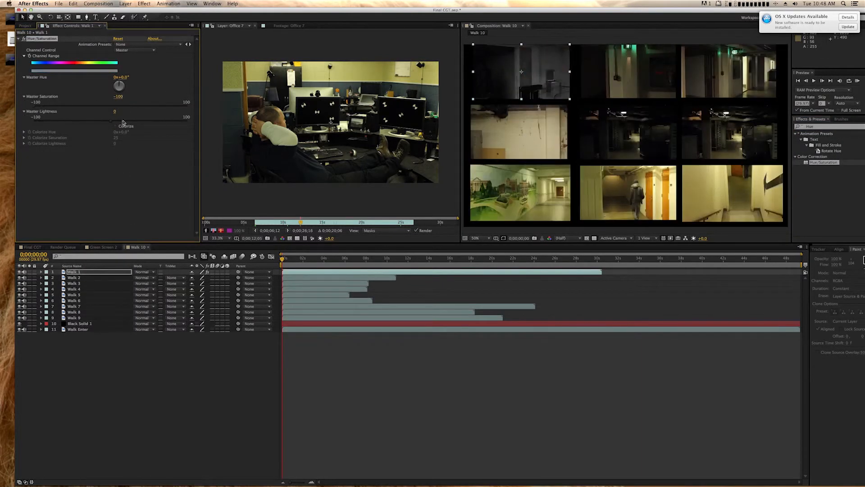
pyautogui.moveTo(110, 121); pyautogui.dragTo(144, 123)
pyautogui.moveTo(121, 84); pyautogui.dragTo(99, 91)
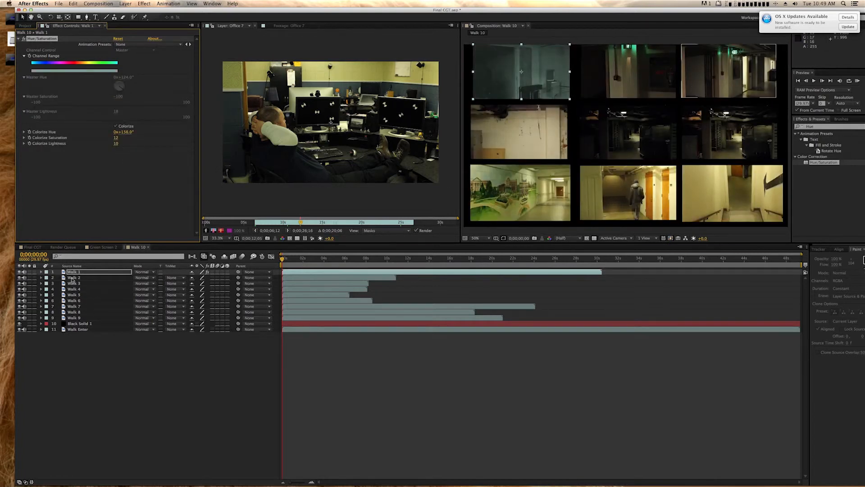
# Paste Walk 1's Hue/Saturation effect onto layers Walk 2 through Walk 9.
pyautogui.click(72, 278)
pyautogui.keyDown('shift'); pyautogui.click(88, 317); pyautogui.keyUp('shift')
pyautogui.press('super+v')
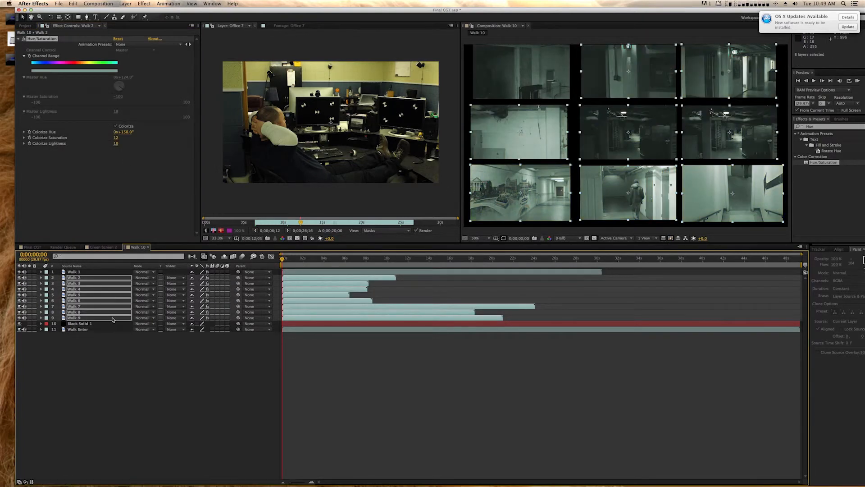
# Solo Walk 1, trim its unused opening, align it to the composition start and trim its end to about 12.5 seconds.
pyautogui.click(286, 272)
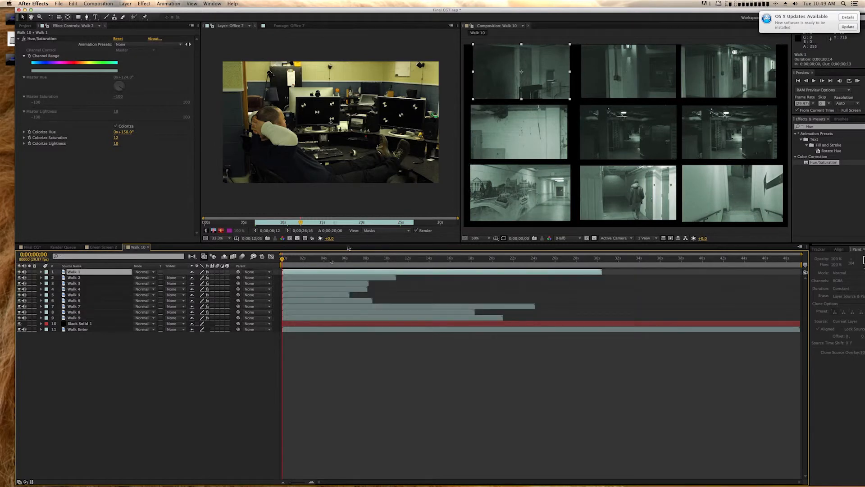
pyautogui.moveTo(283, 261); pyautogui.dragTo(309, 262)
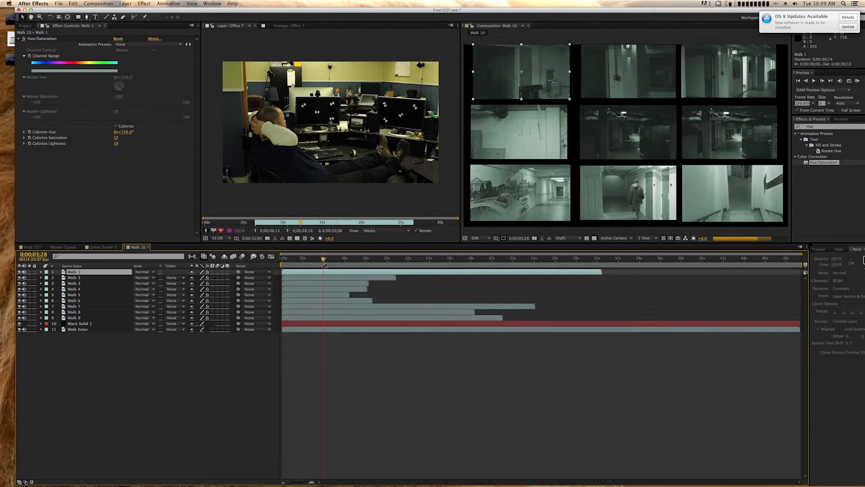
pyautogui.click(29, 272)
pyautogui.click(403, 261)
pyautogui.hotkey('alt', '[')
pyautogui.moveTo(405, 272); pyautogui.dragTo(284, 272)
pyautogui.click(415, 262)
pyautogui.hotkey('alt', ']')
# Solo Walk 2, enable time remapping, extend the layer and move its last Time Remap keyframe to about 14 seconds.
pyautogui.click(30, 277)
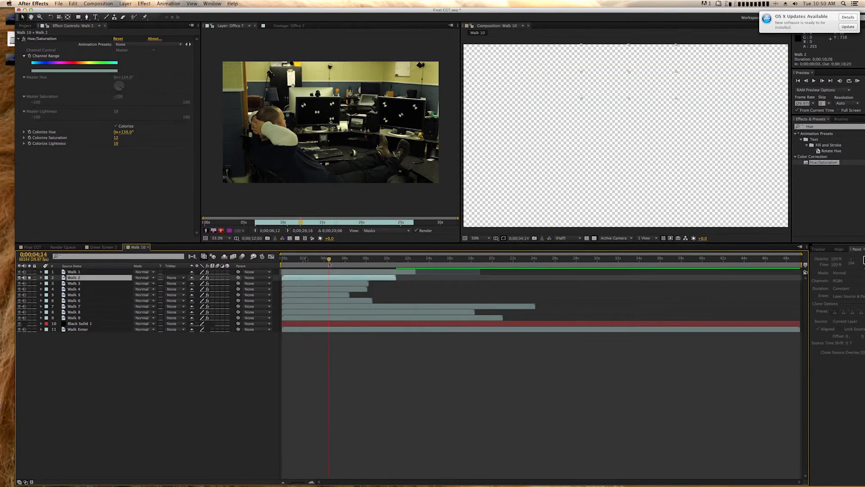
pyautogui.press('space')
pyautogui.press('alt+super+t')
pyautogui.click(320, 260)
pyautogui.click(23, 283)
pyautogui.moveTo(395, 278); pyautogui.dragTo(446, 278)
pyautogui.moveTo(395, 283); pyautogui.dragTo(427, 283)
pyautogui.click(379, 260)
pyautogui.press('space')
pyautogui.moveTo(320, 283); pyautogui.dragTo(479, 289)
pyautogui.press('Delete')
# Enable time remapping on Walk 3, solo it and move its ending Time Remap keyframe to just under 19 seconds.
pyautogui.rightClick(303, 289)
pyautogui.click(424, 293)
pyautogui.moveTo(296, 259); pyautogui.dragTo(311, 260)
pyautogui.click(30, 289)
pyautogui.moveTo(368, 294); pyautogui.dragTo(479, 295)
pyautogui.moveTo(311, 259); pyautogui.dragTo(479, 271)
# Enable time remapping on Walk 1 and extend the Walk 1, Walk 2 and Walk 3 layers to about 23.6 seconds.
pyautogui.click(74, 271)
pyautogui.press('alt+super+t')
pyautogui.moveTo(479, 278); pyautogui.dragTo(530, 272)
pyautogui.moveTo(446, 283); pyautogui.dragTo(531, 283)
pyautogui.moveTo(479, 295); pyautogui.dragTo(530, 295)
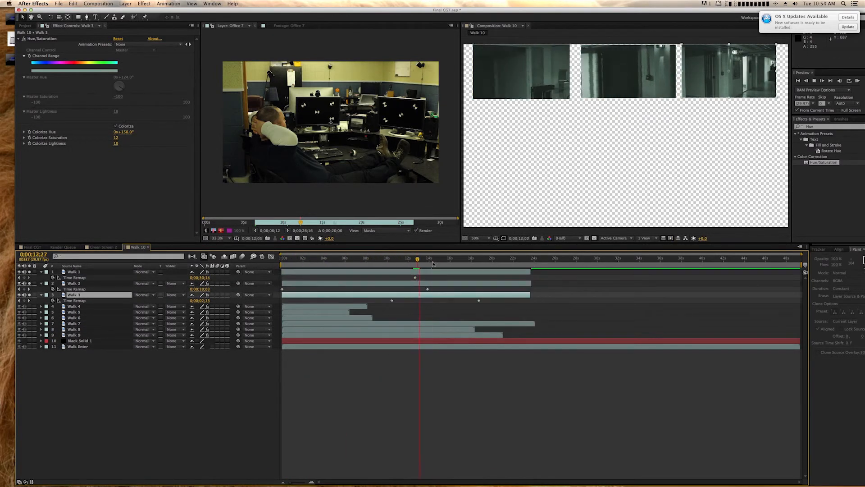
# Shift Walk 3's Time Remap keyframes earlier and time-remap Walk 4, Walk 5 and Walk 6 with first keyframes at 0:00:14:19.
pyautogui.moveTo(392, 300); pyautogui.dragTo(374, 301)
pyautogui.moveTo(436, 259); pyautogui.dragTo(390, 260)
pyautogui.click(74, 306)
pyautogui.moveTo(374, 301); pyautogui.dragTo(521, 306)
pyautogui.keyDown('shift'); pyautogui.click(74, 317); pyautogui.keyUp('shift')
pyautogui.press('alt+super+t')
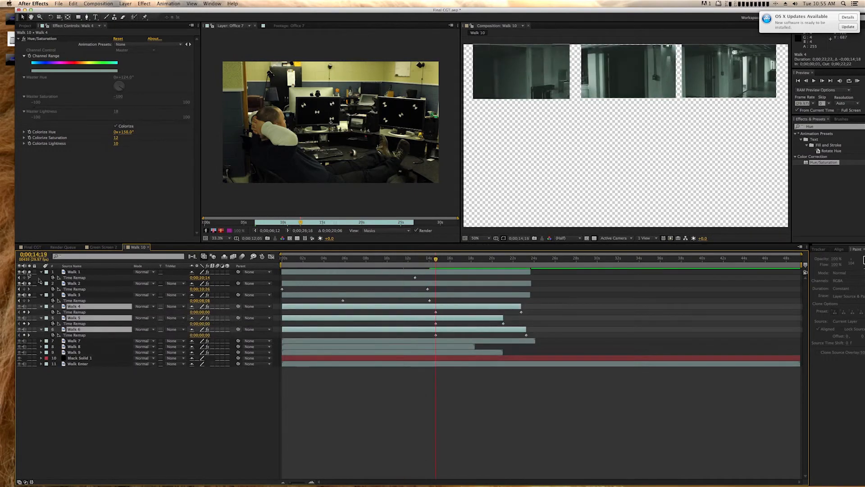
# Adjust the Time Remap keyframes of Walk 5 and Walk 6, and retime the next walk clip below them.
pyautogui.click(470, 260)
pyautogui.click(476, 317)
pyautogui.press('Delete')
pyautogui.click(30, 317)
pyautogui.moveTo(405, 335); pyautogui.dragTo(466, 335)
pyautogui.rightClick(425, 346)
pyautogui.click(541, 293)
# Reposition the Walk Enter clip in the composition and move its layer above the black solid.
pyautogui.click(77, 363)
pyautogui.moveTo(599, 147); pyautogui.dragTo(658, 139)
pyautogui.hotkey('shift', '/')
pyautogui.moveTo(78, 364); pyautogui.dragTo(78, 357)
# Copy the Hue/Saturation effect from one of the colorized walk layers onto Walk Enter.
pyautogui.click(74, 346)
pyautogui.press('super+c')
pyautogui.click(78, 358)
pyautogui.press('super+v')
# Retime the Walk Enter layer and shift its start to about 3 seconds.
pyautogui.moveTo(491, 259)
pyautogui.mouseDown()
pyautogui.moveTo(643, 260)
pyautogui.moveTo(506, 259)
pyautogui.mouseUp()
pyautogui.rightClick(509, 358)
pyautogui.click(631, 303)
pyautogui.moveTo(282, 358); pyautogui.dragTo(316, 361)
pyautogui.click(73, 4)
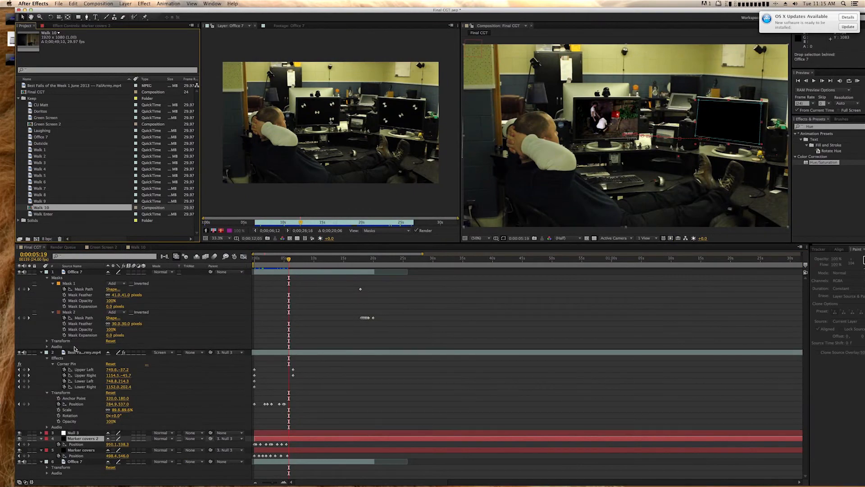
# Add the Walk 10 composition below the top Office 7 layer in Final CCT, scaled down over the right-hand monitor.
pyautogui.moveTo(74, 348); pyautogui.dragTo(74, 350)
pyautogui.moveTo(464, 227); pyautogui.dragTo(586, 159)
pyautogui.moveTo(626, 136); pyautogui.dragTo(712, 123)
# Apply the Corner Pin effect to Walk 10 and fit its corners to the right-hand monitor's screen.
pyautogui.click(821, 127)
pyautogui.write('corn')
pyautogui.moveTo(819, 158); pyautogui.dragTo(697, 103)
pyautogui.moveTo(697, 138); pyautogui.dragTo(696, 140)
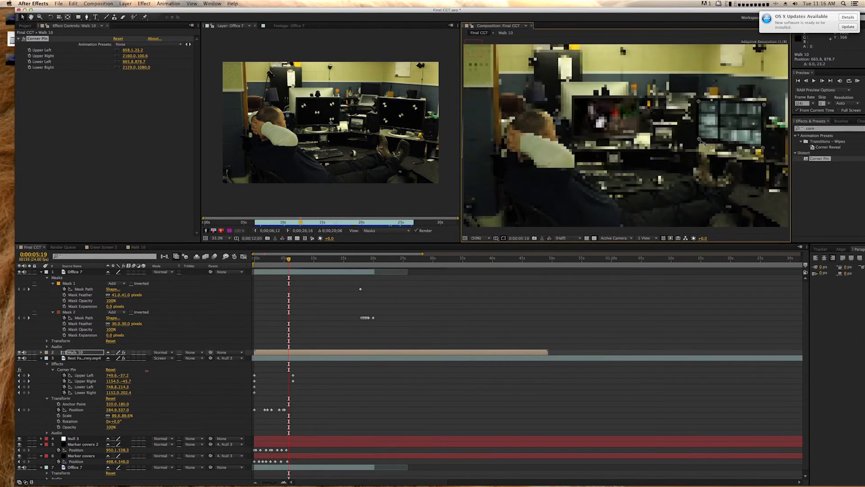
# Parent the Walk 10 layer to Null 3 and set its blend mode to Screen.
pyautogui.click(225, 353)
pyautogui.click(227, 382)
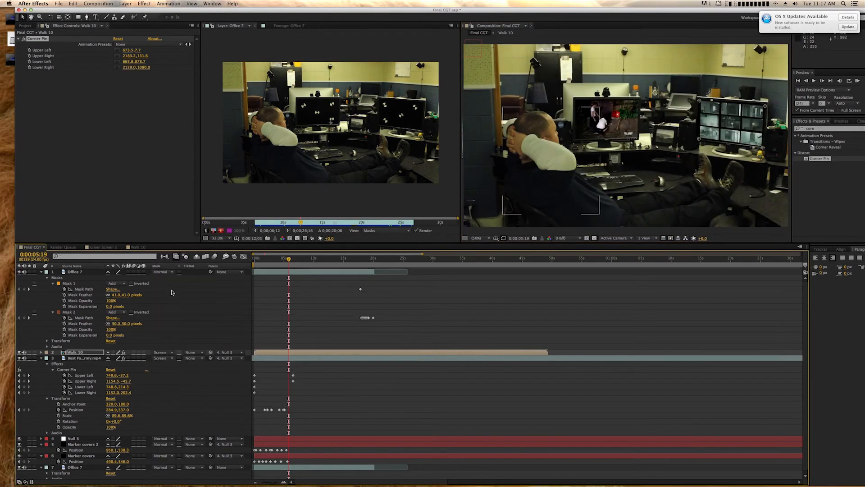
pyautogui.scroll(-1, 172, 292)
pyautogui.click(163, 350)
pyautogui.click(167, 292)
# Keyframe Walk 10's Position at the first frame and at 0:00:02:21 so it follows the right-hand monitor.
pyautogui.moveTo(284, 261); pyautogui.dragTo(254, 260)
pyautogui.press('p')
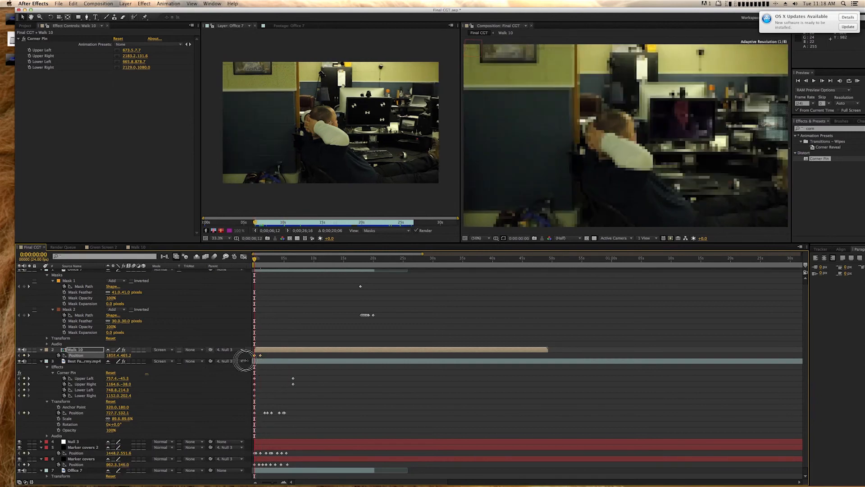
pyautogui.click(271, 260)
pyautogui.moveTo(113, 356); pyautogui.dragTo(53, 355)
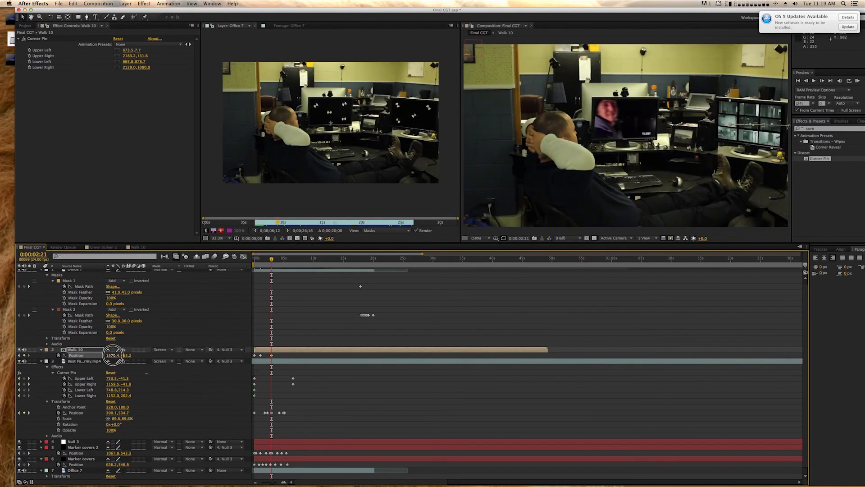